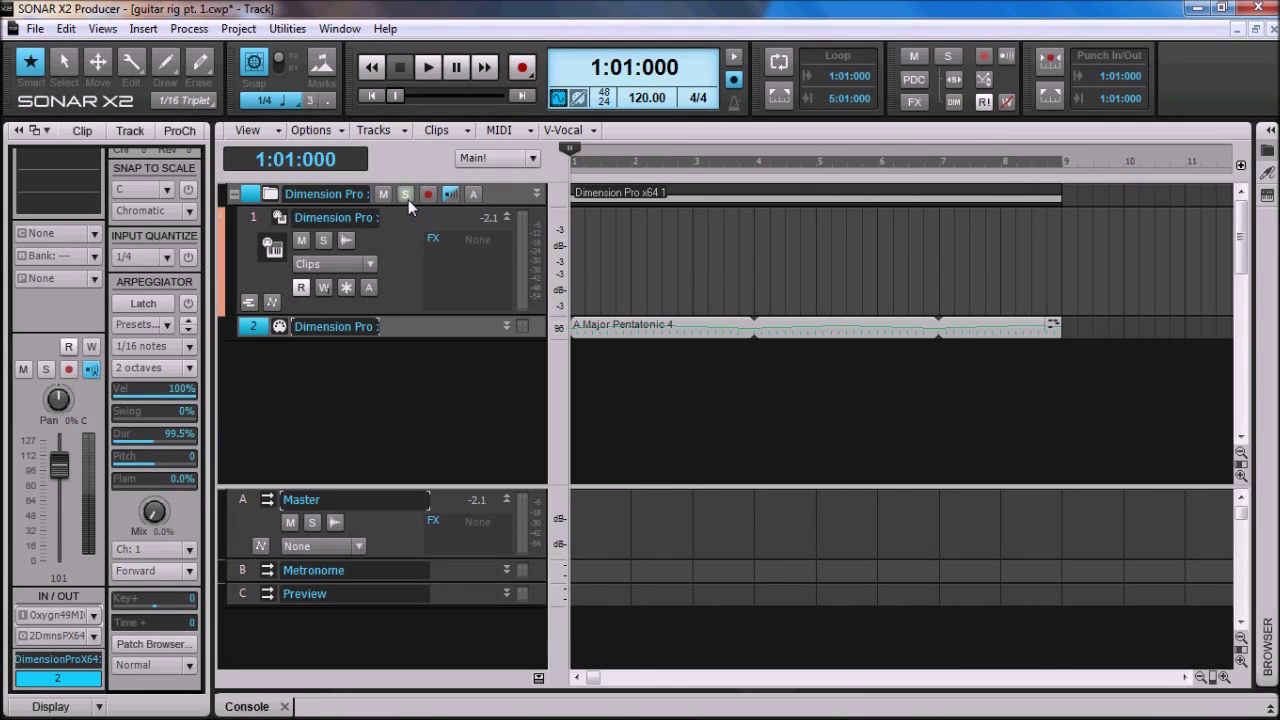
Step: Check Dimension Pro, lower channel 1's volume to about -5.1 dB, and audition the chords briefly
click(280, 219)
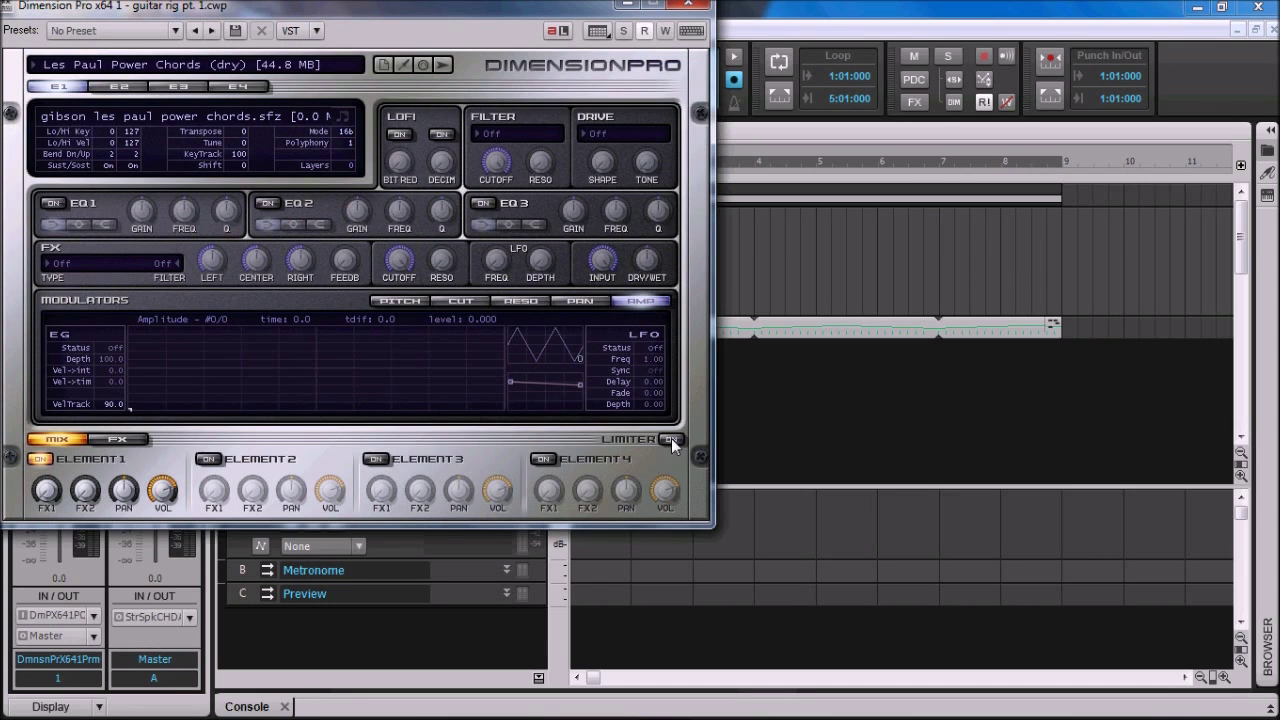
click(693, 6)
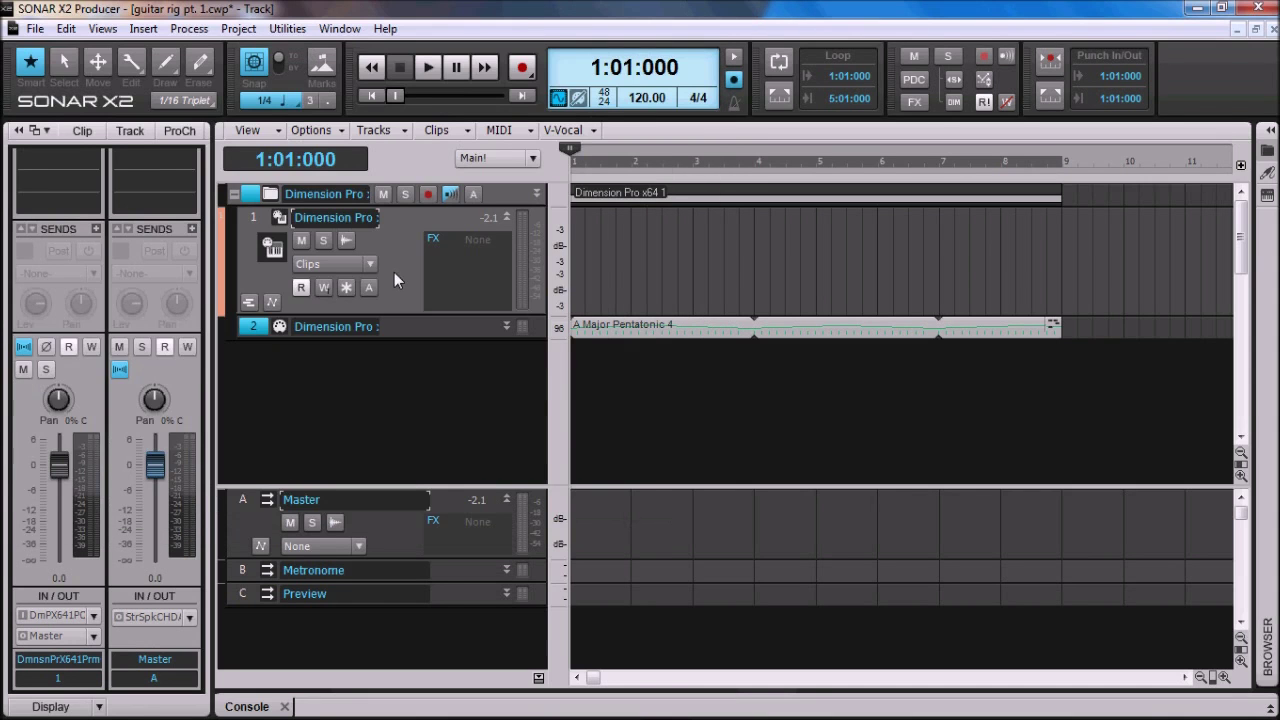
drag(60, 464, 60, 484)
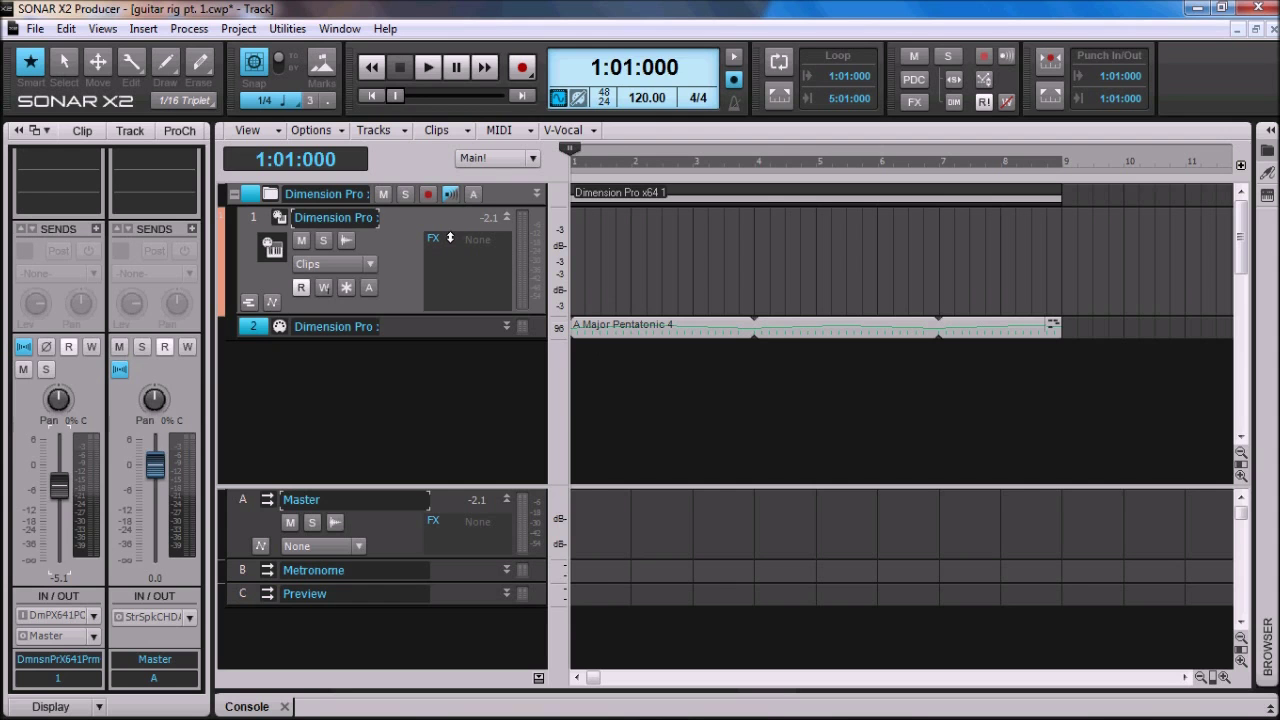
key(space)
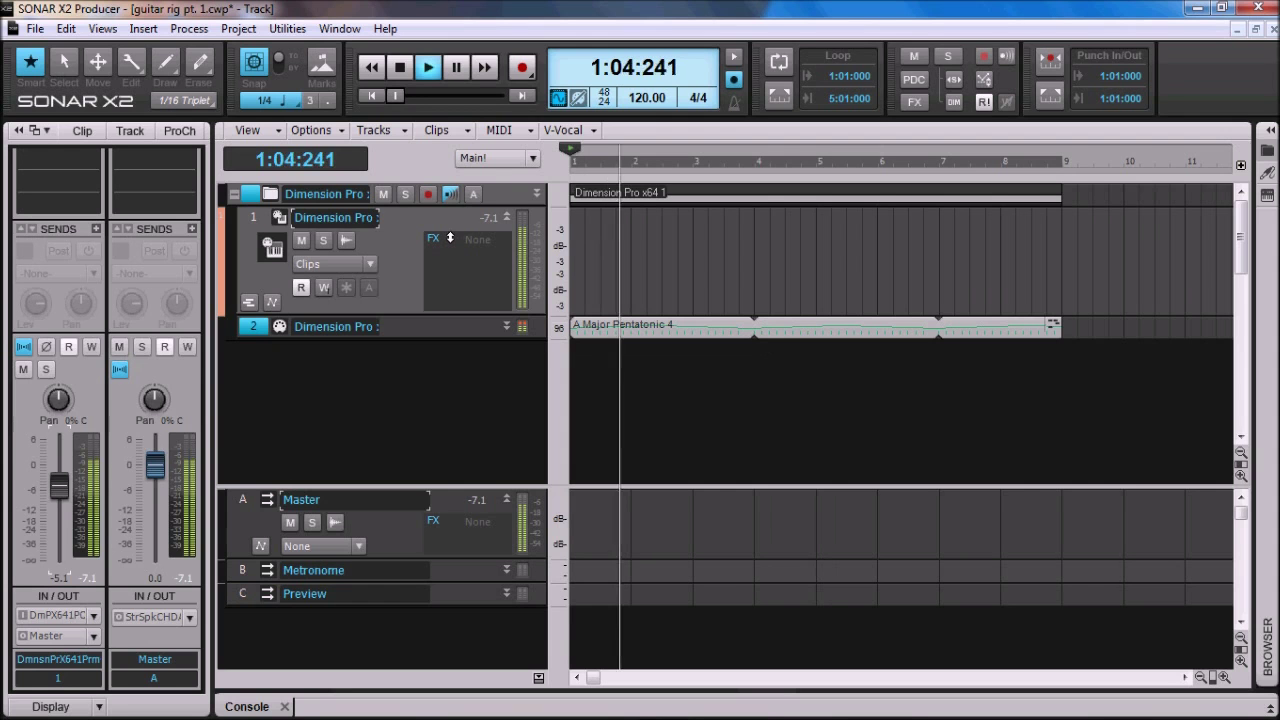
key(space)
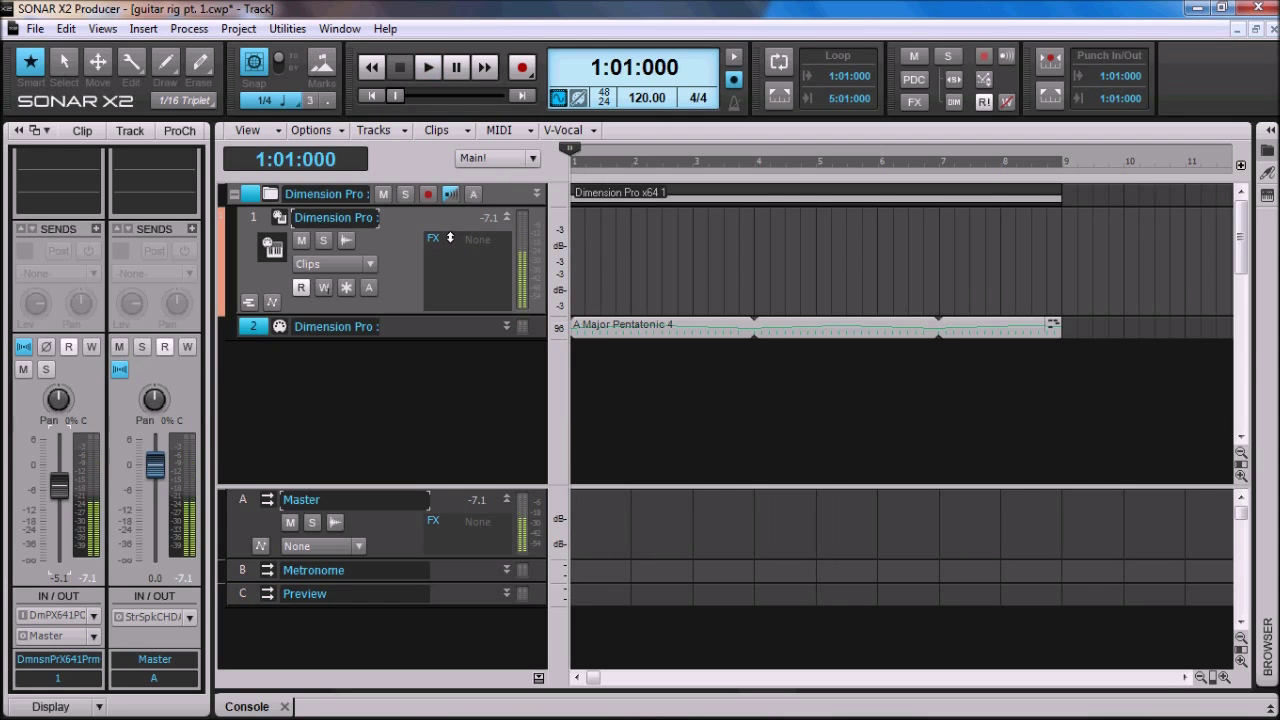
Step: In the Cakewalk Plug-in Manager, show Guitar Rig 4's properties under VST Audio Effects
click(287, 30)
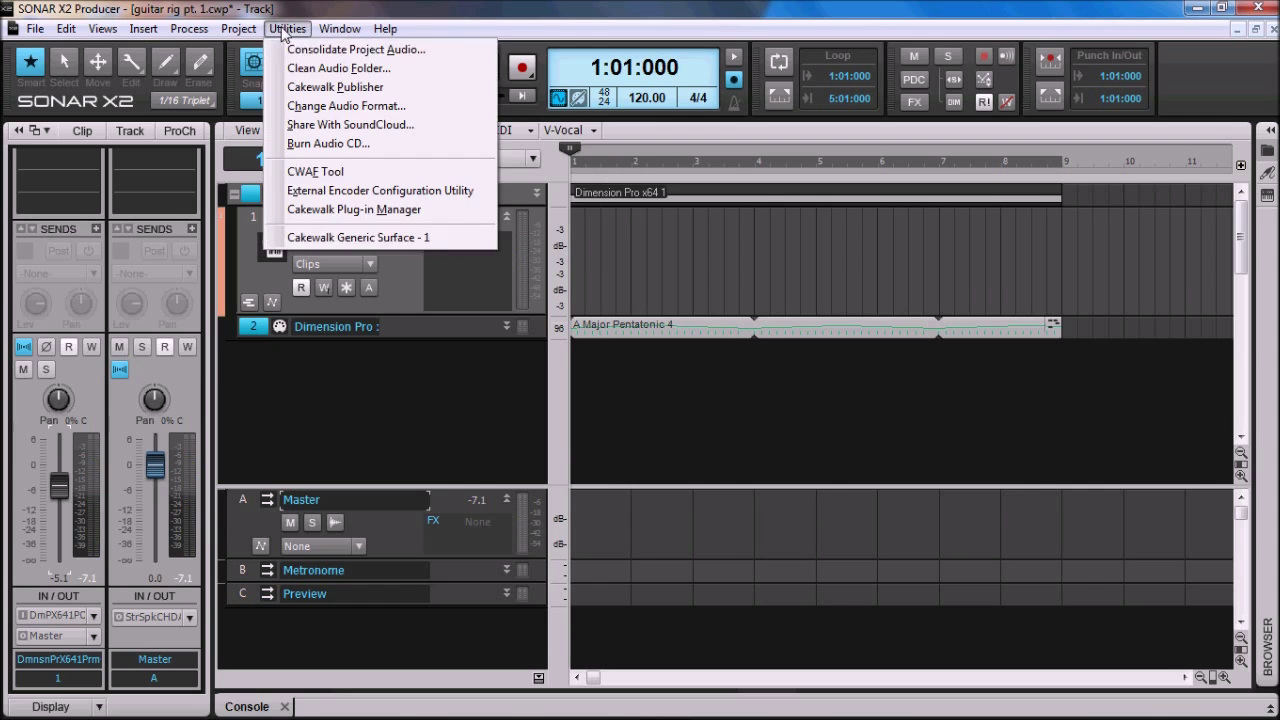
click(352, 212)
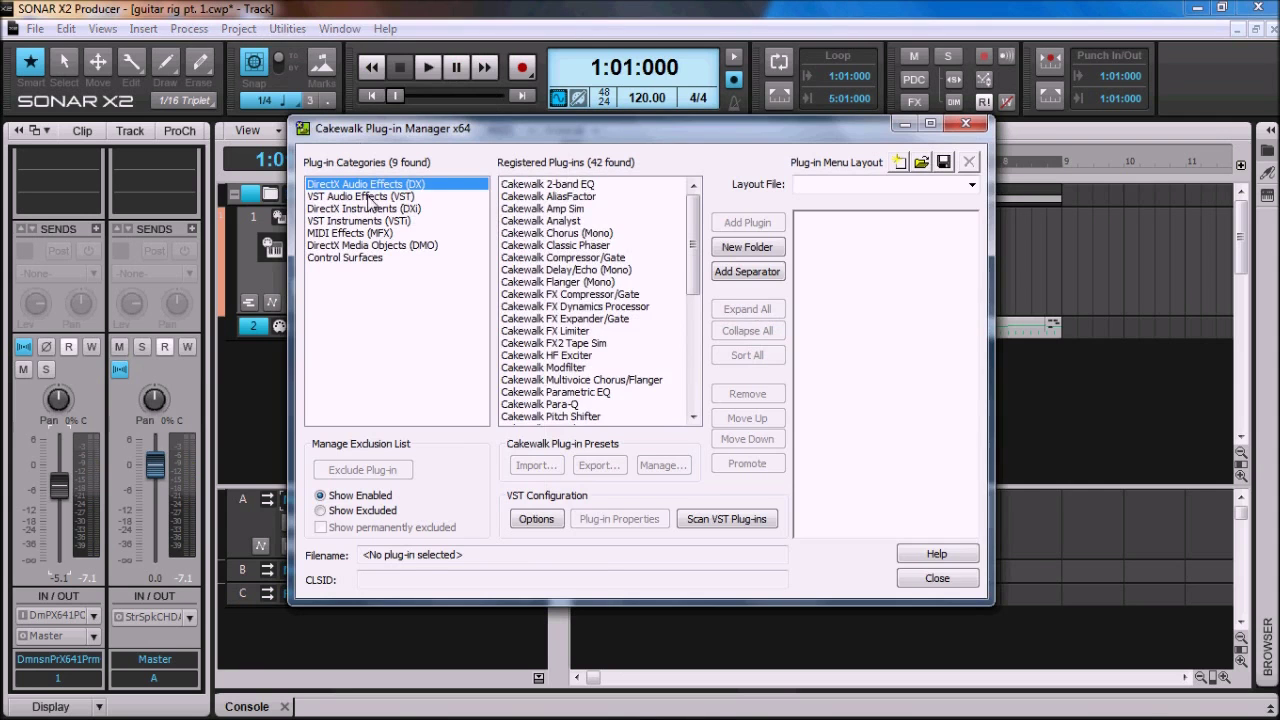
click(372, 198)
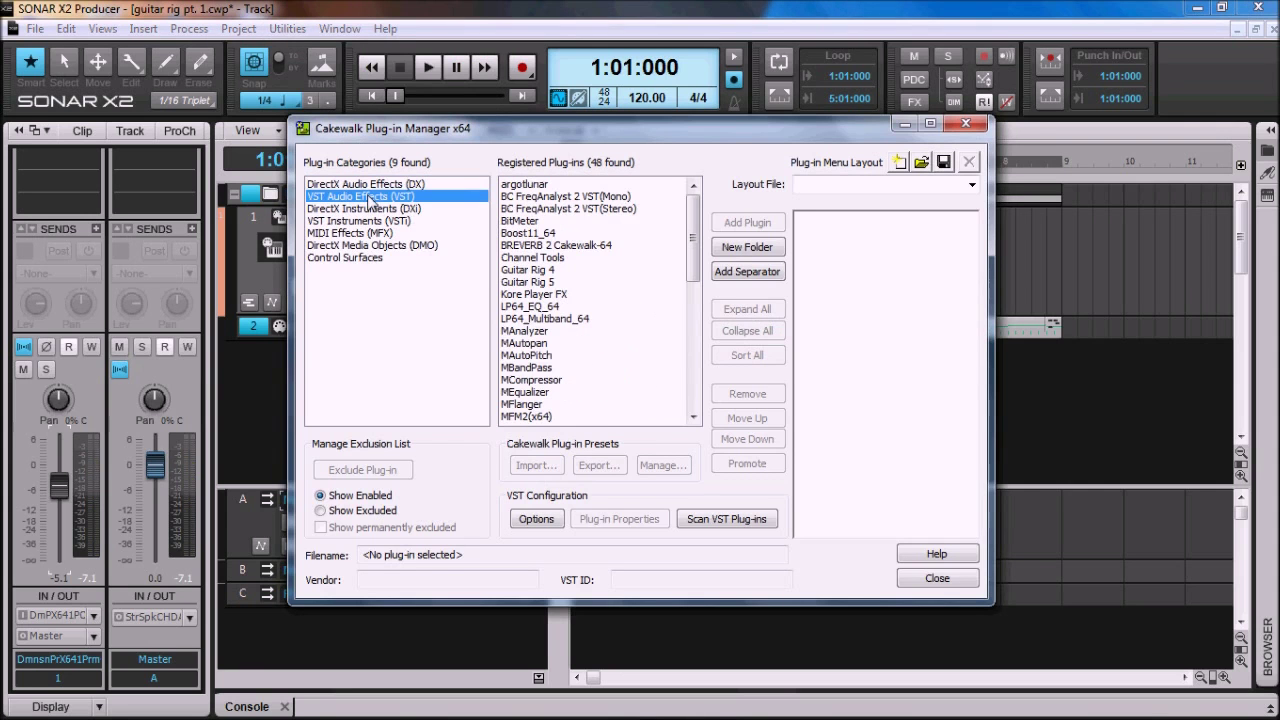
click(553, 270)
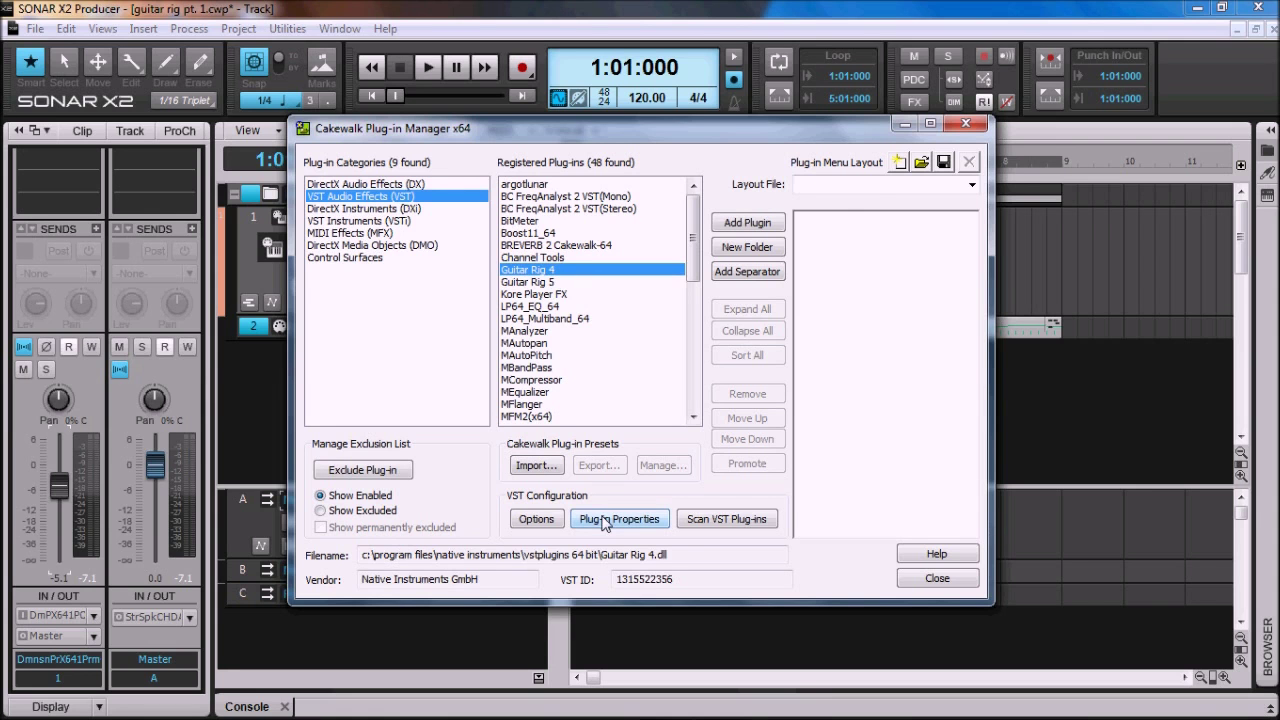
click(604, 521)
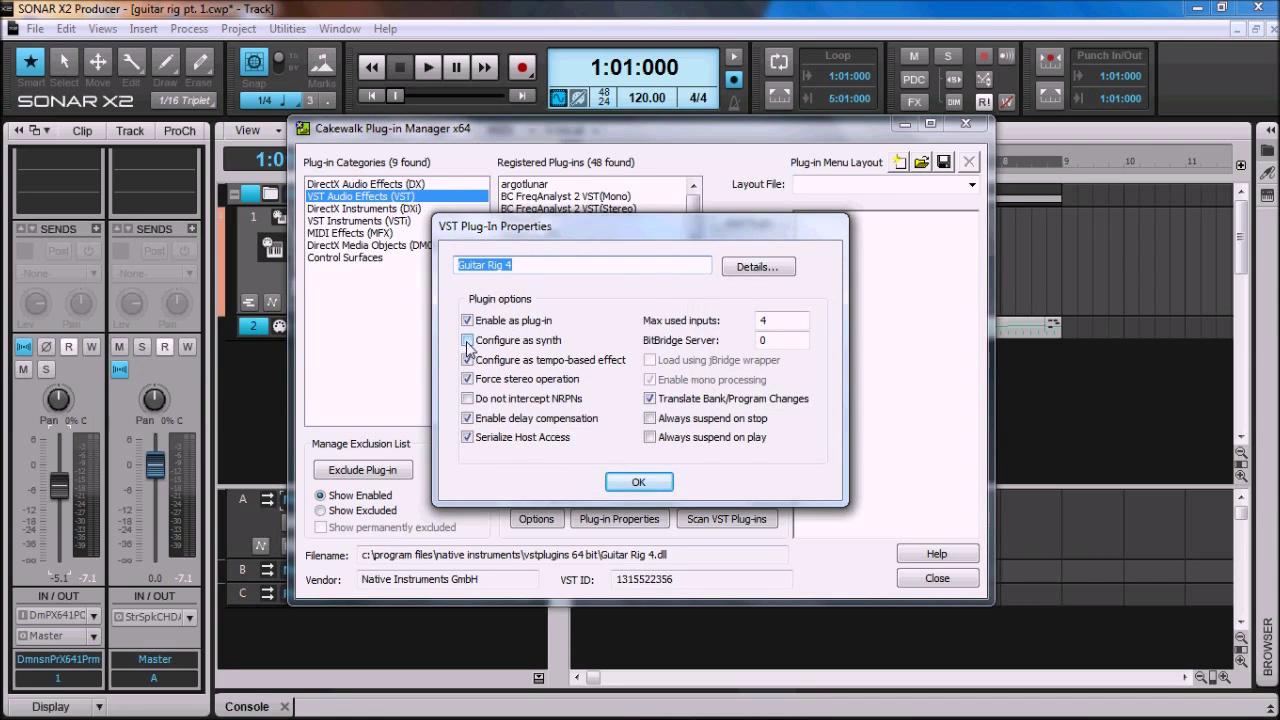
Step: Enable Configure as synth for Guitar Rig 4, rescan the VST Instruments (VSTi), and close the manager
click(467, 341)
click(627, 484)
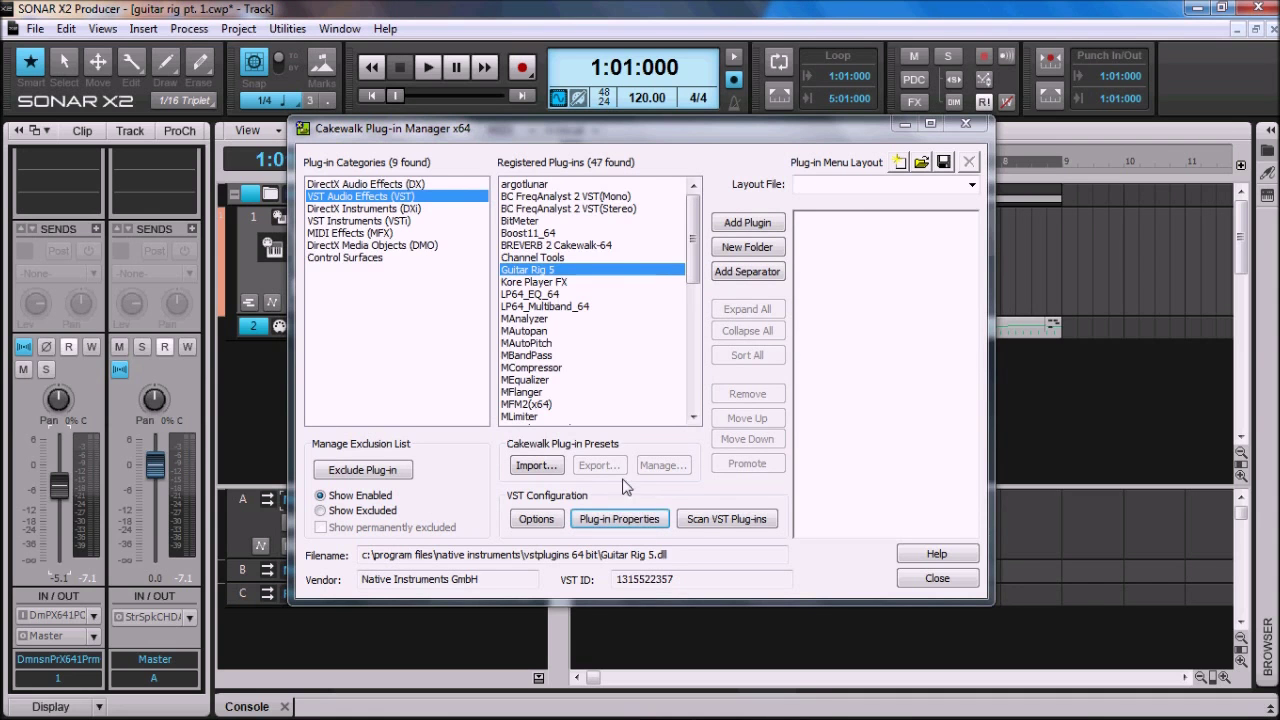
click(392, 221)
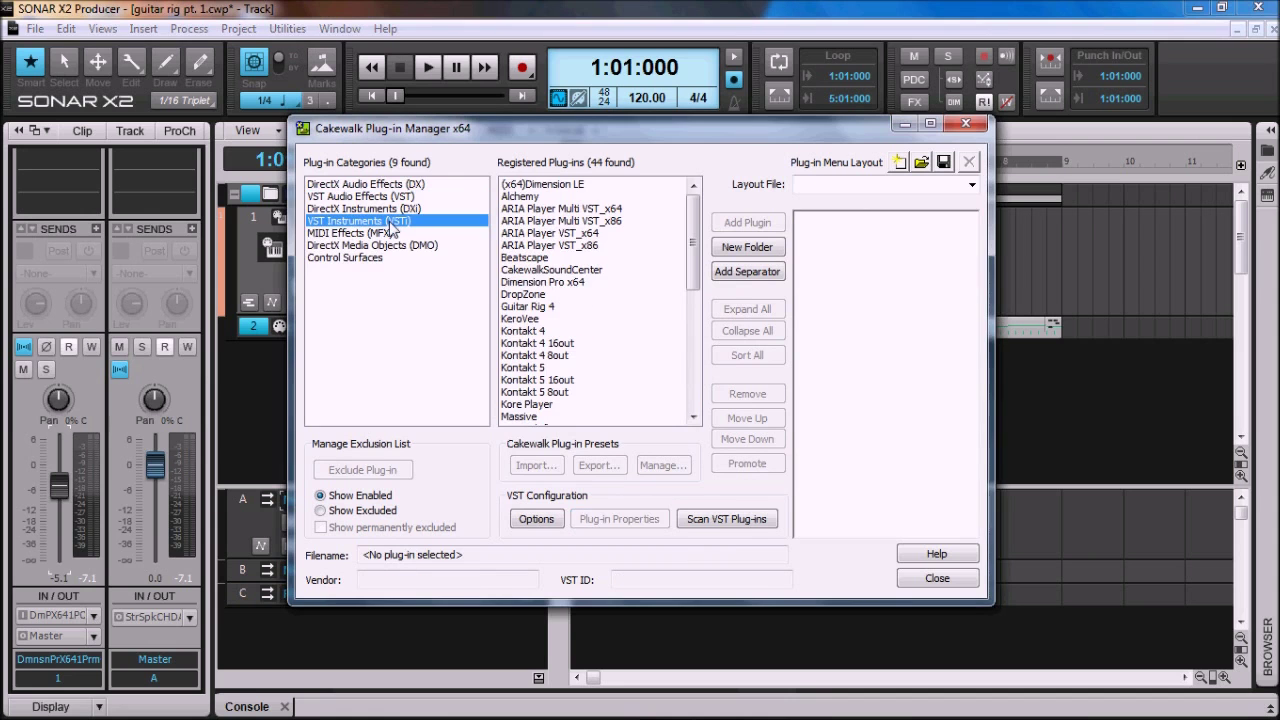
click(705, 519)
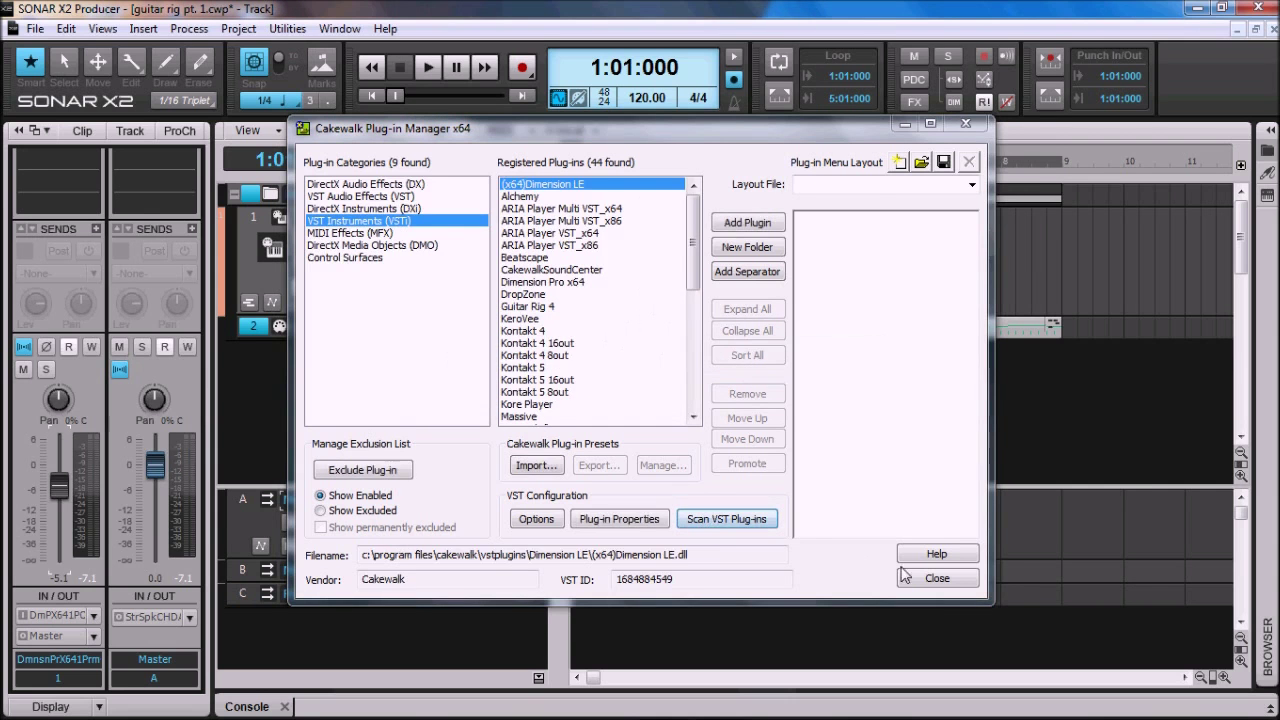
click(937, 578)
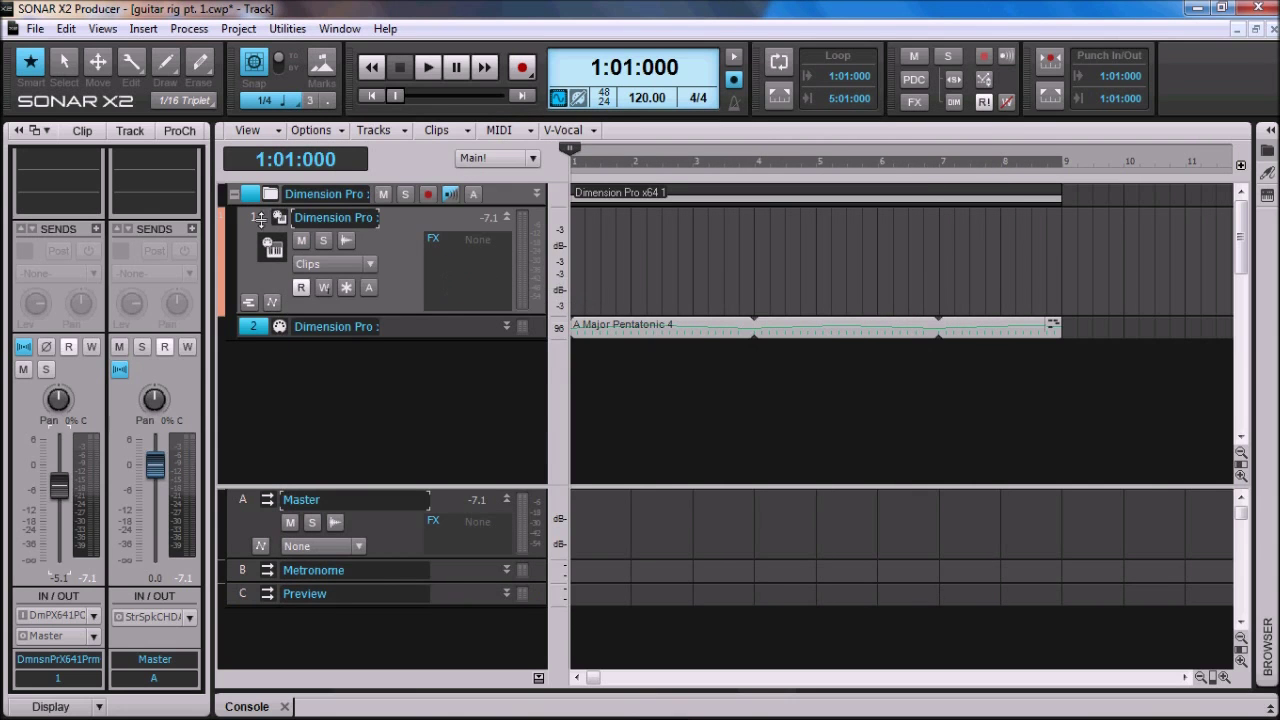
right_click(460, 258)
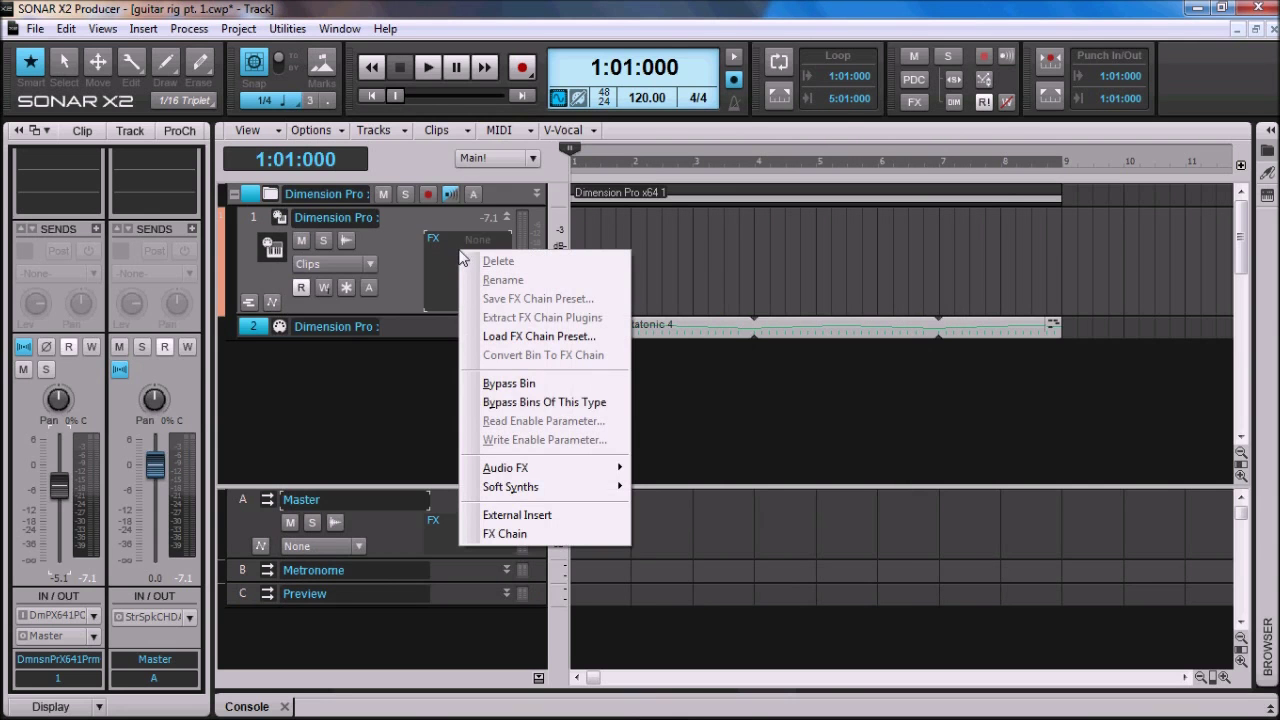
mouse_move(533, 497)
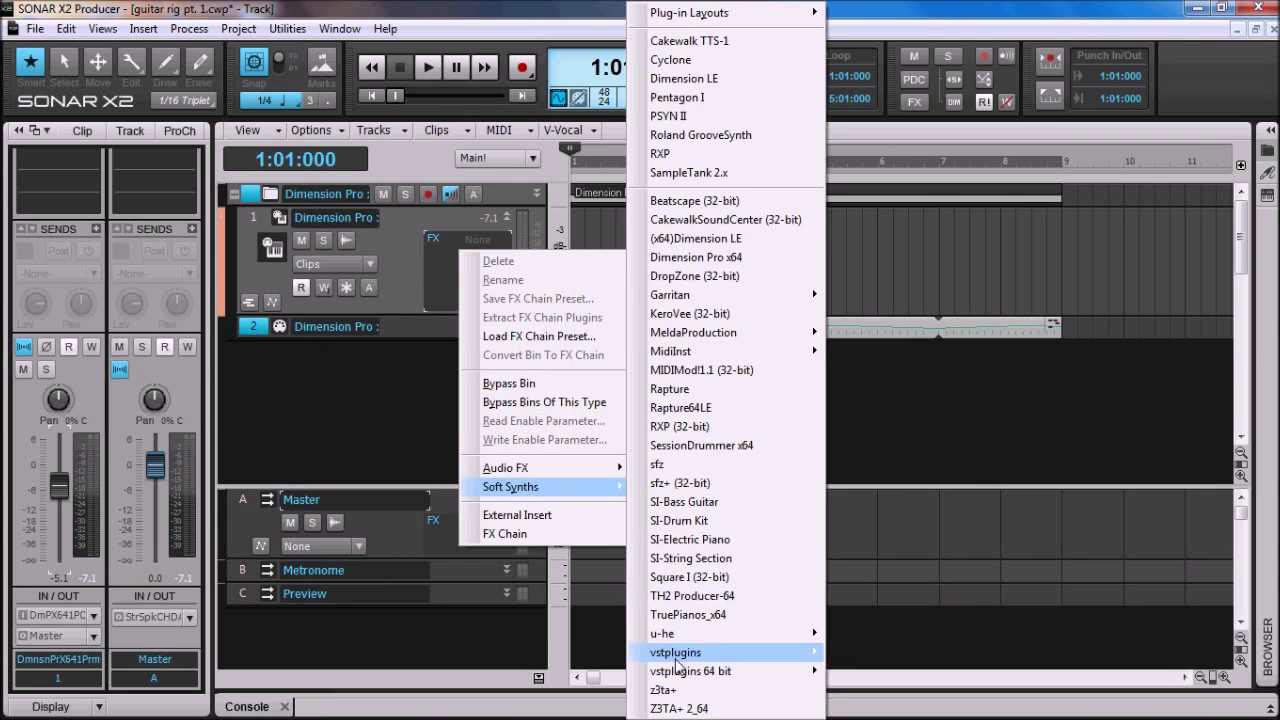
mouse_move(680, 674)
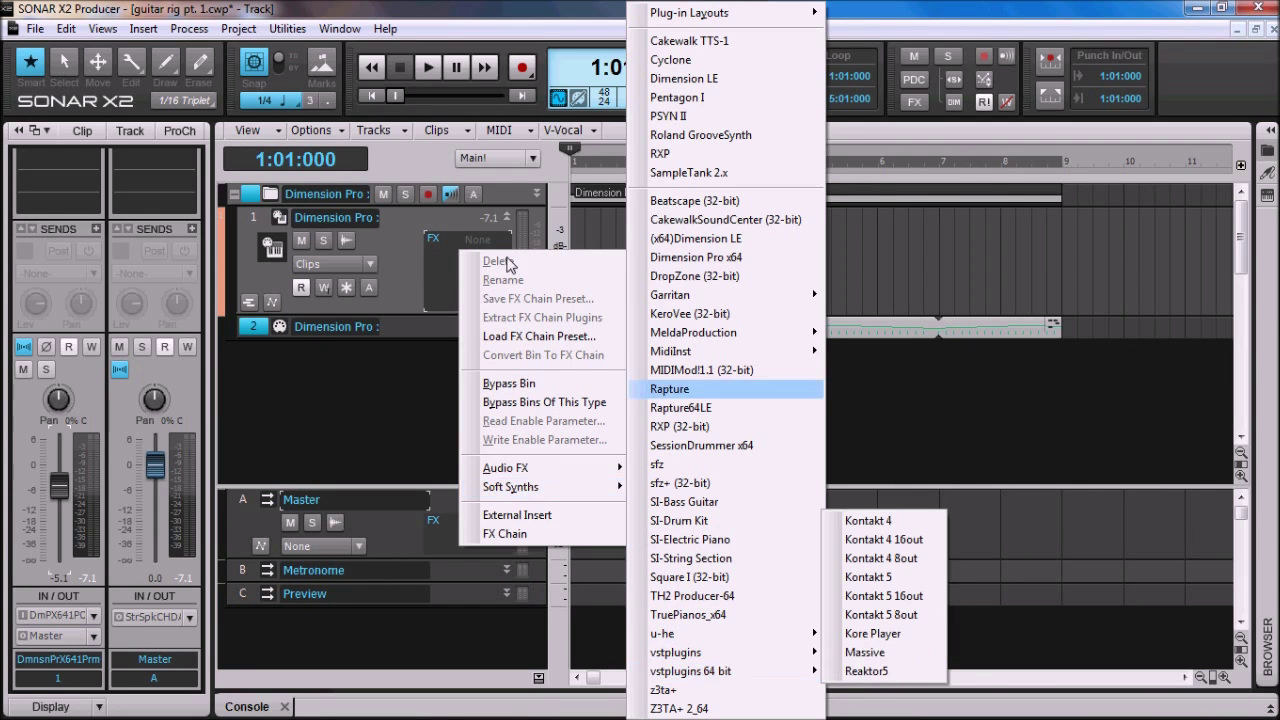
click(410, 228)
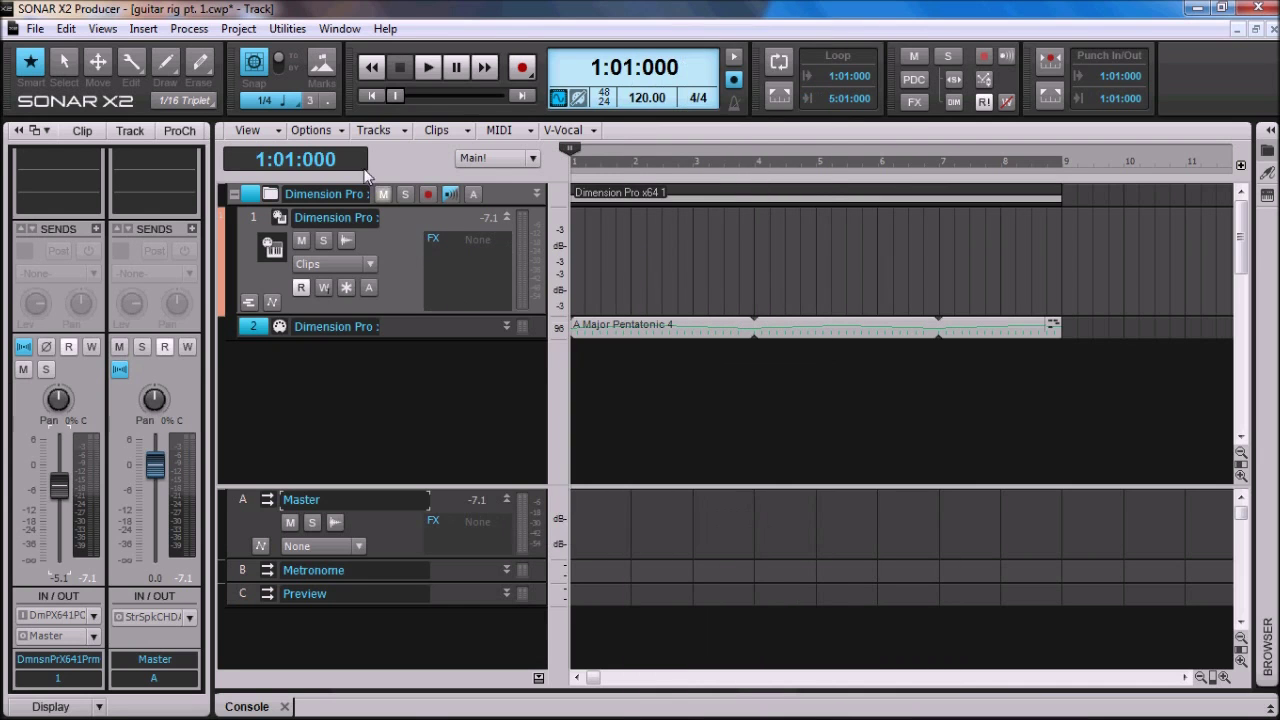
click(288, 28)
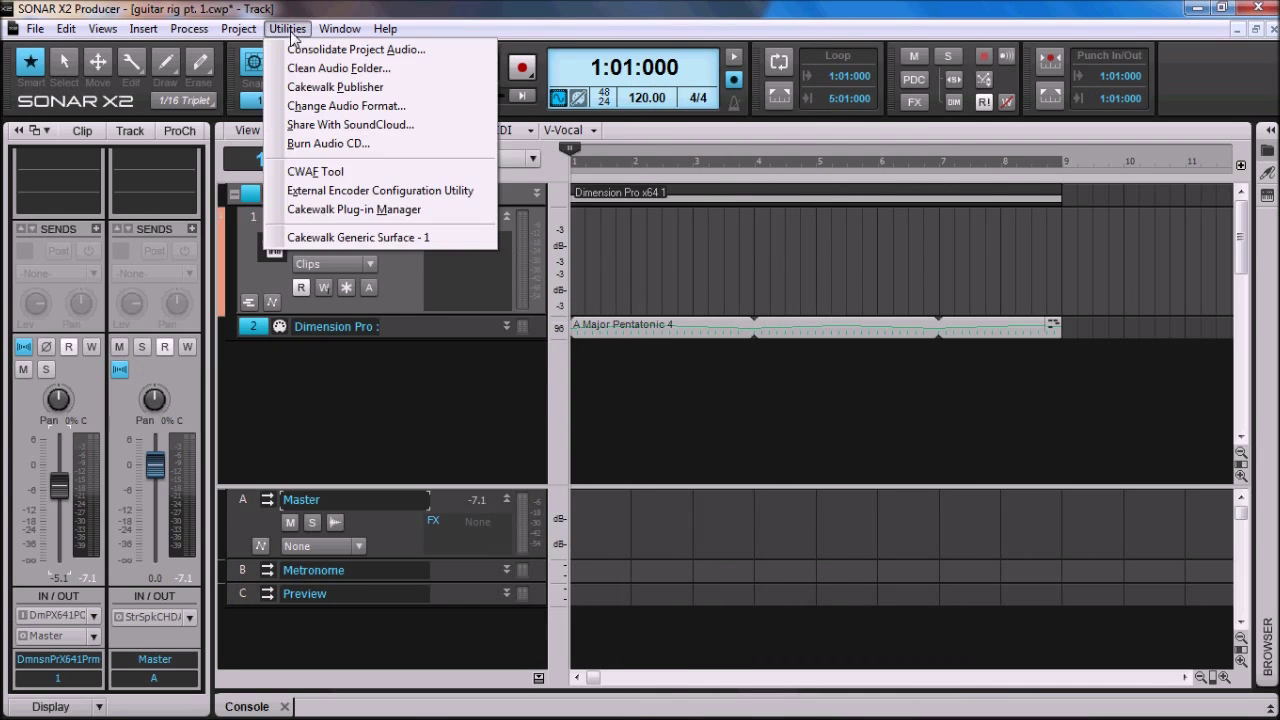
click(334, 210)
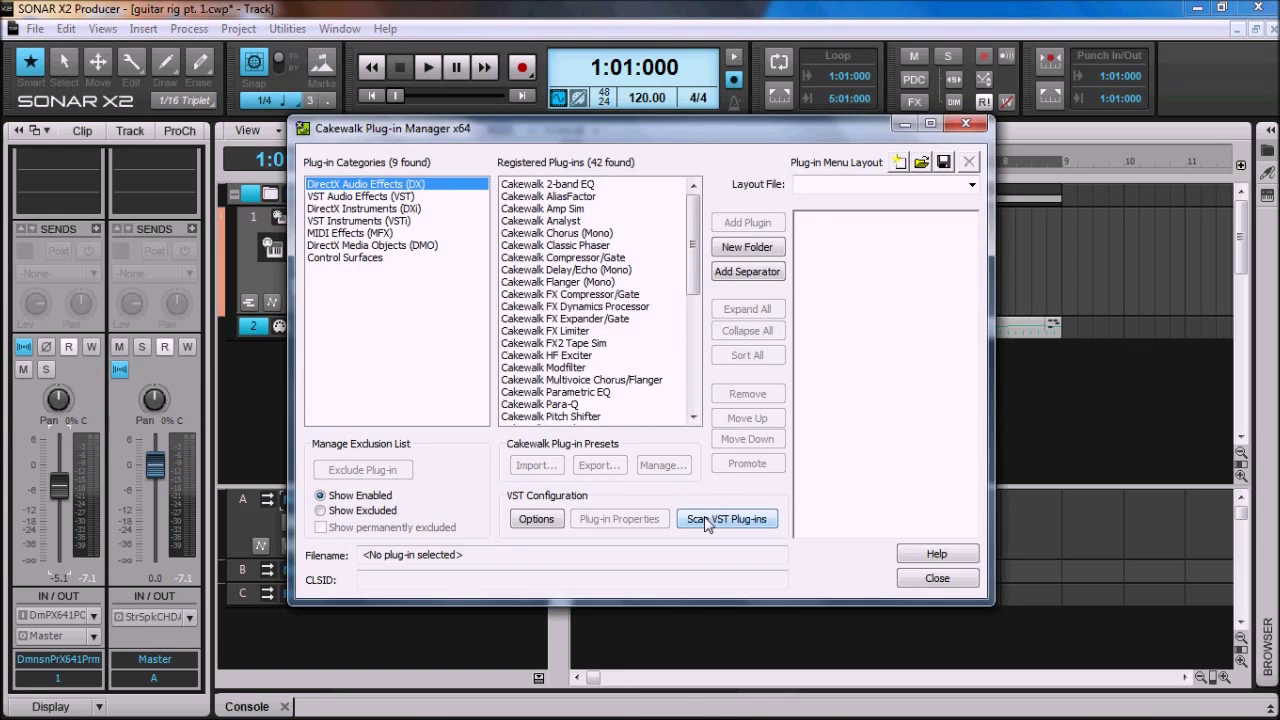
click(707, 520)
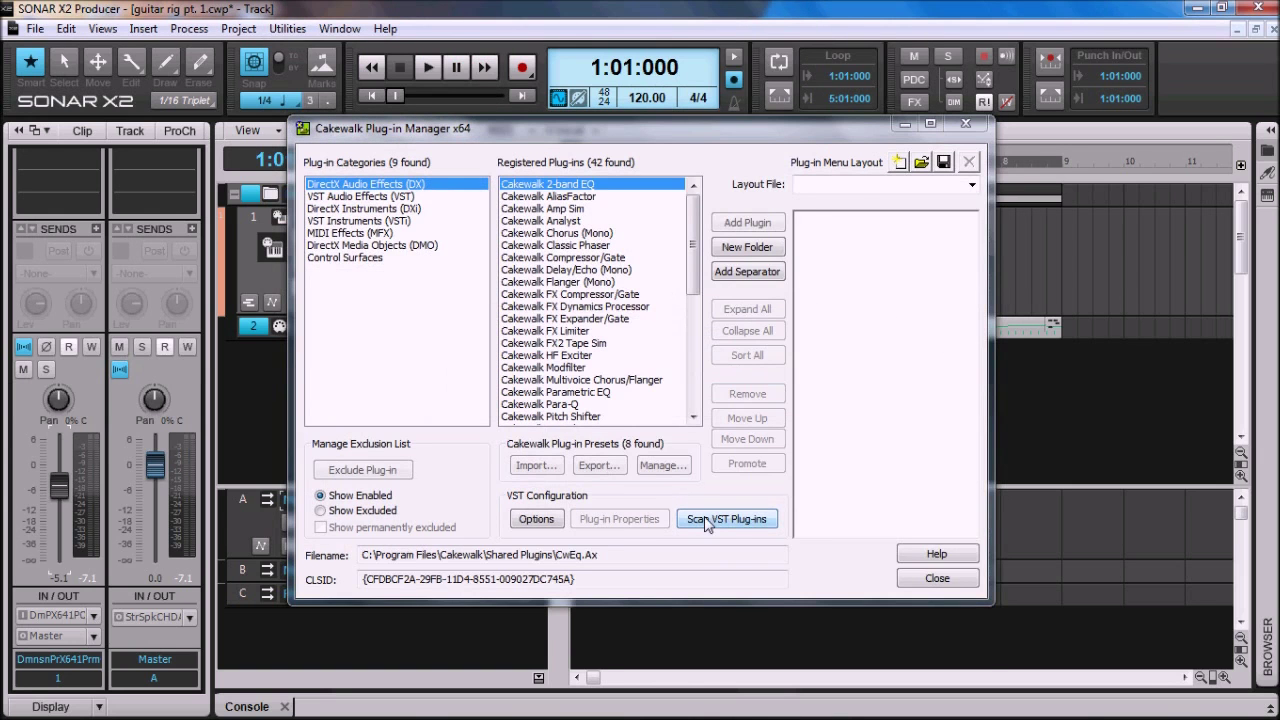
click(945, 582)
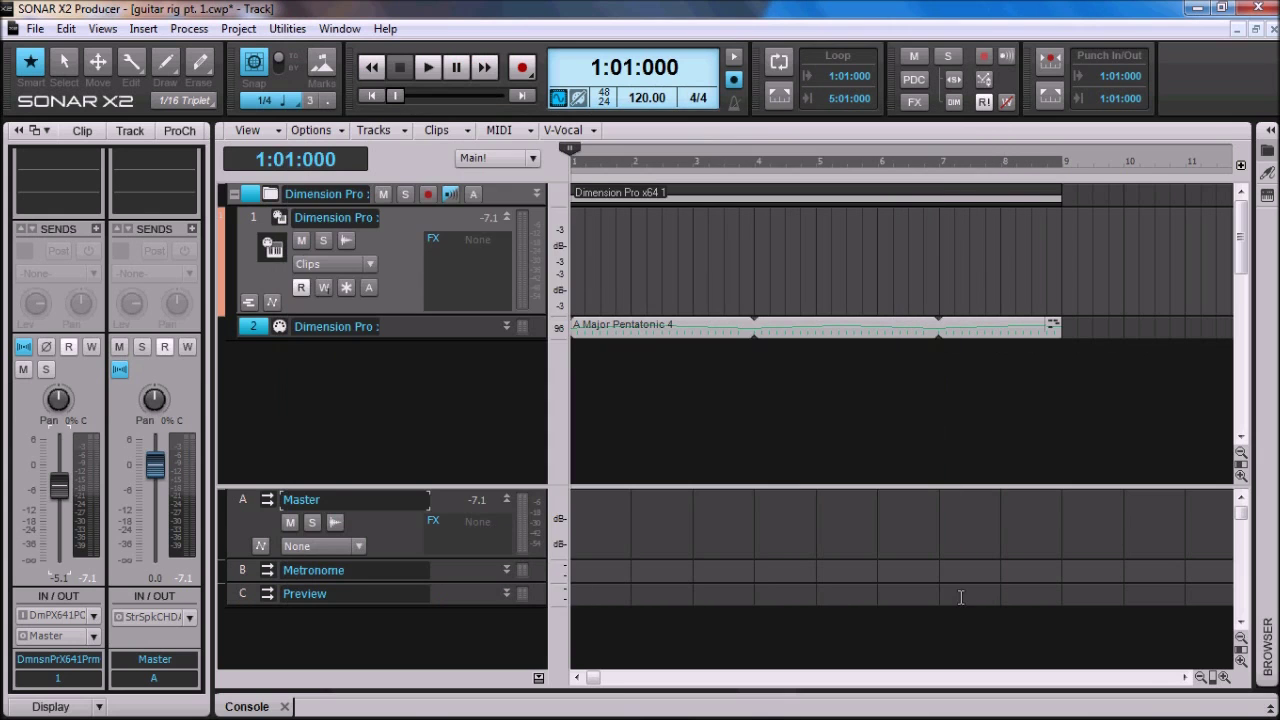
Step: Insert Guitar Rig 4 from Soft Synths > vstplugins 64 bit into track 1's FX bin
right_click(460, 260)
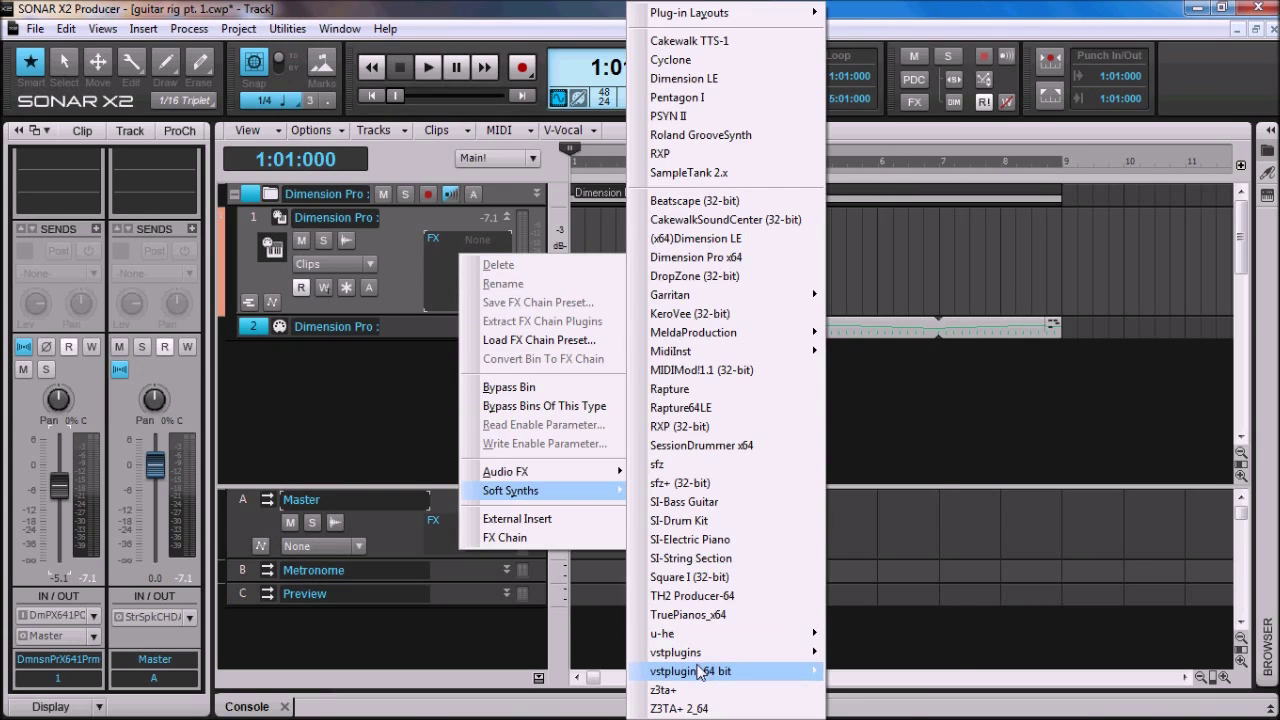
mouse_move(712, 680)
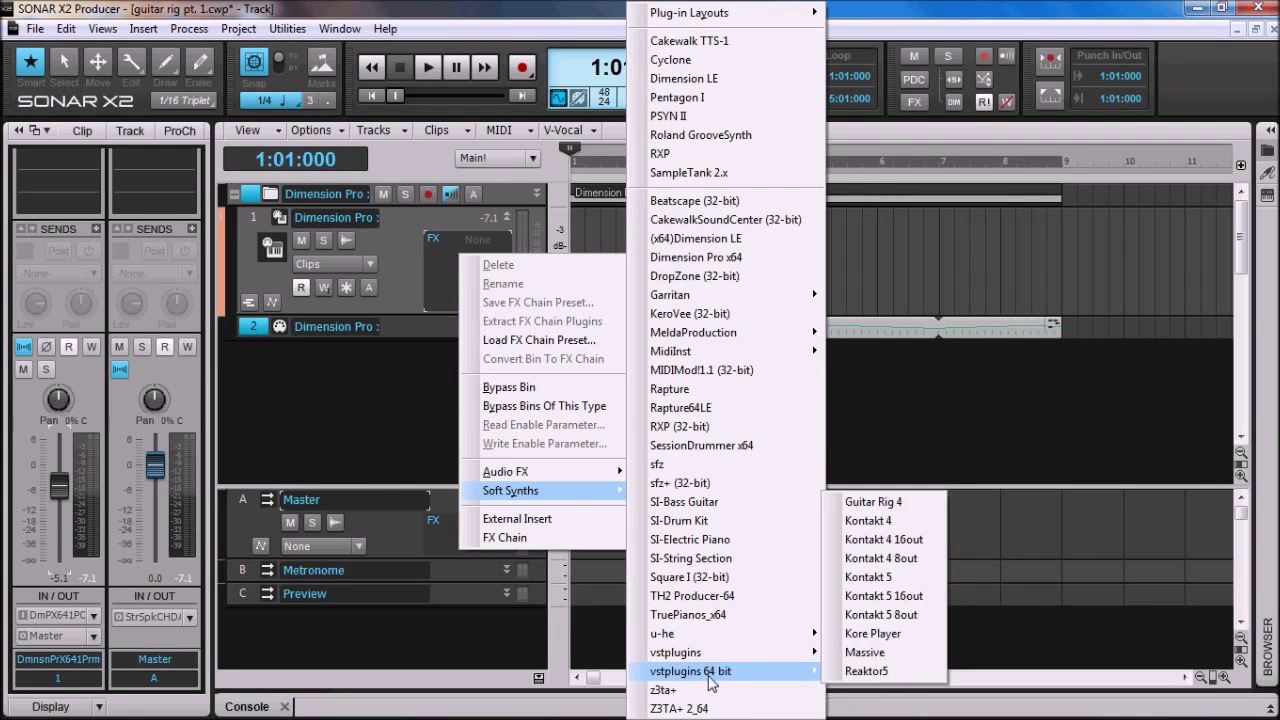
click(882, 502)
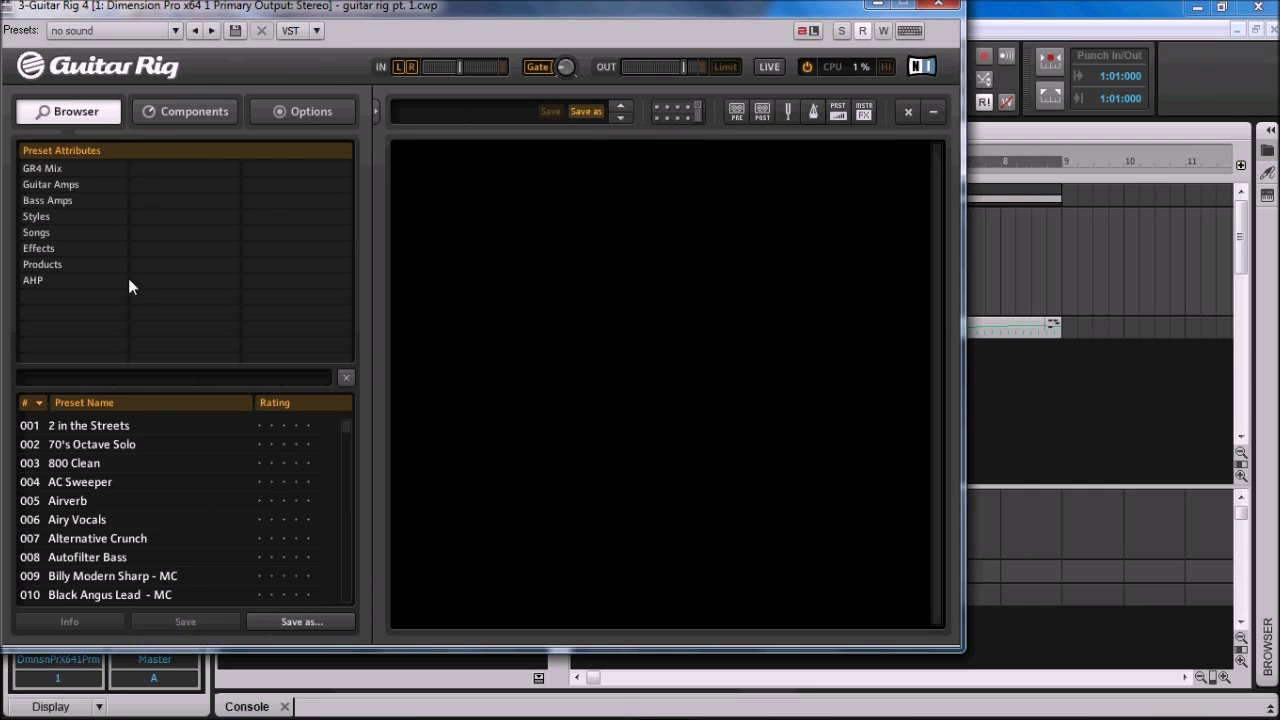
Step: Drag Real Wah from the Filters components to the top of the rack, then view the Options controllers
click(180, 111)
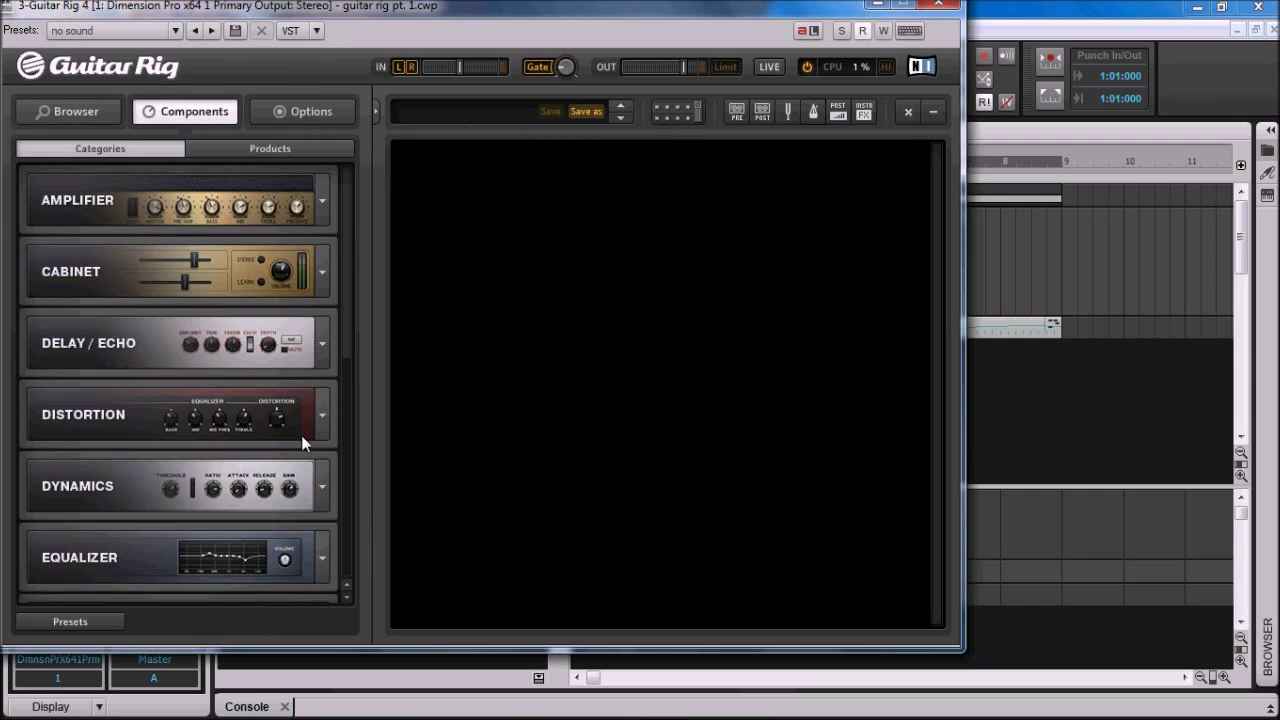
scroll(301, 435, down, 2)
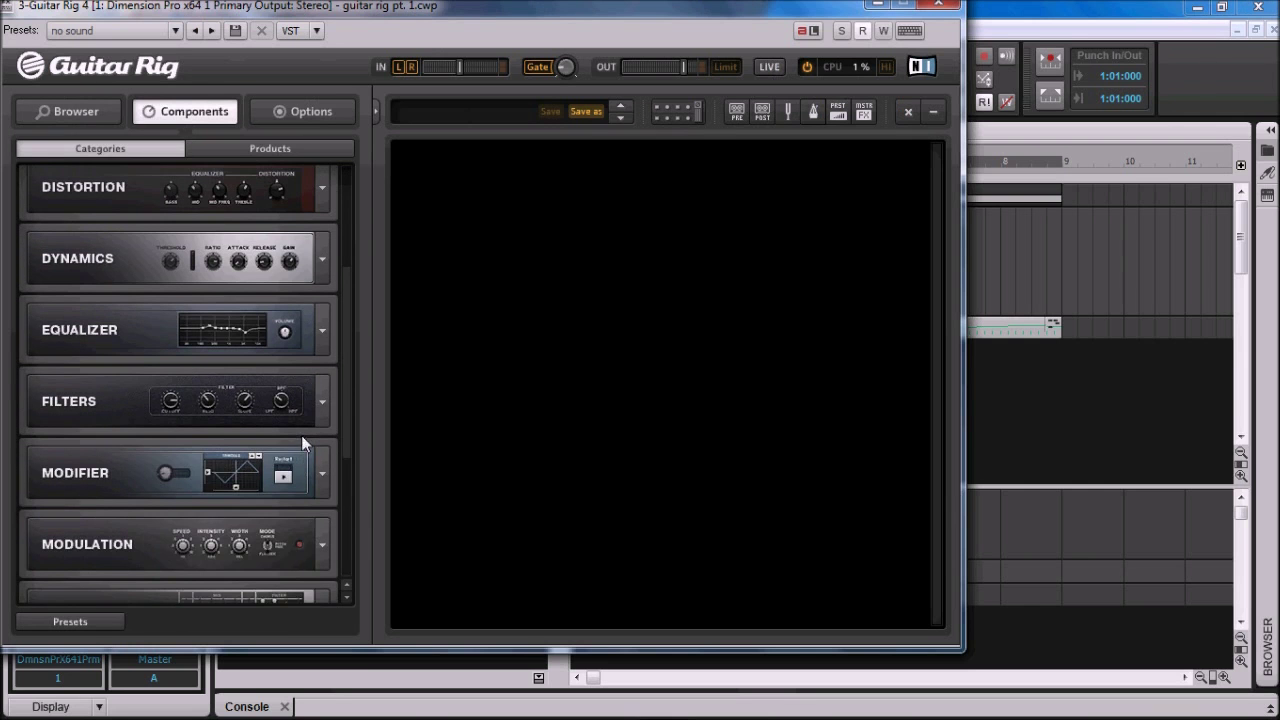
click(322, 400)
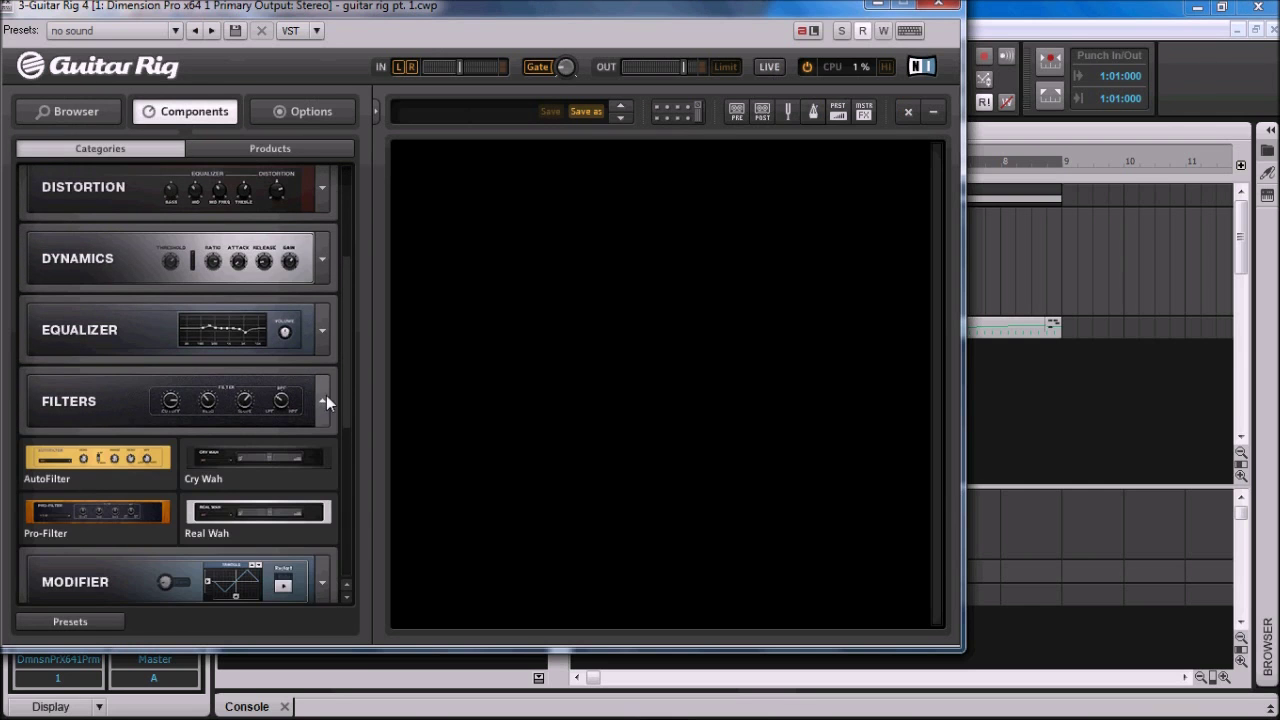
click(240, 518)
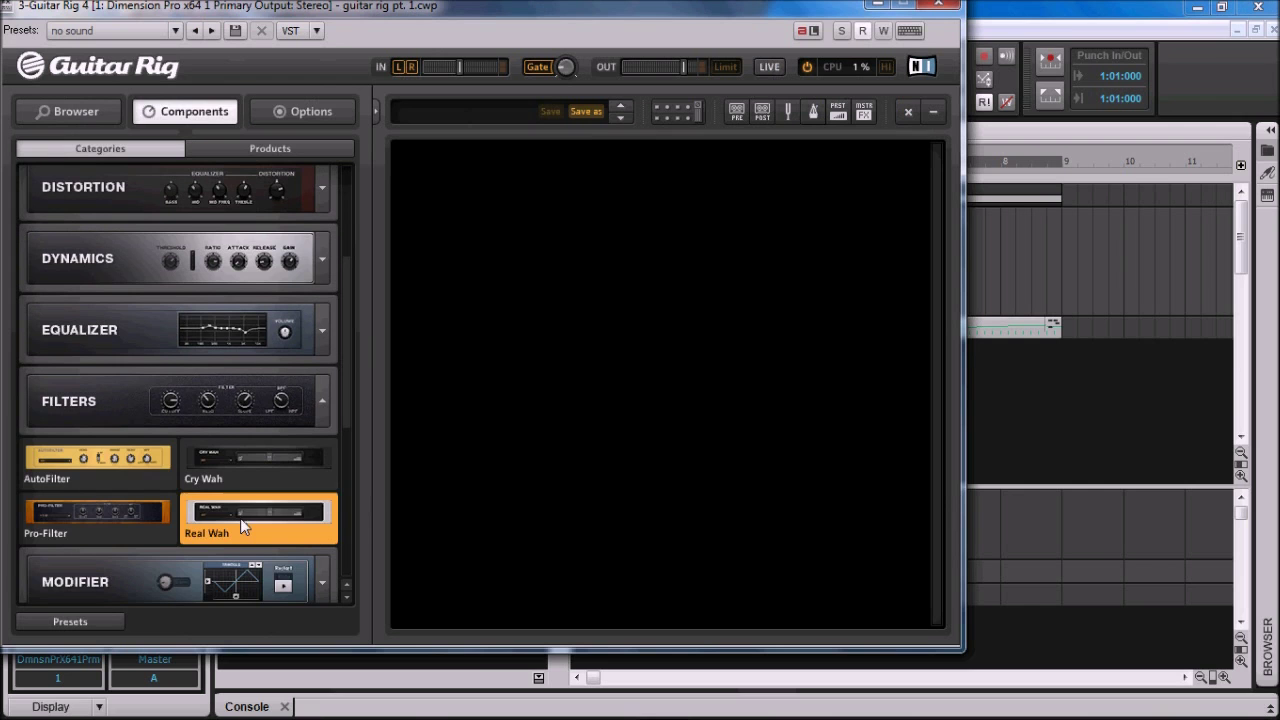
drag(240, 518, 535, 190)
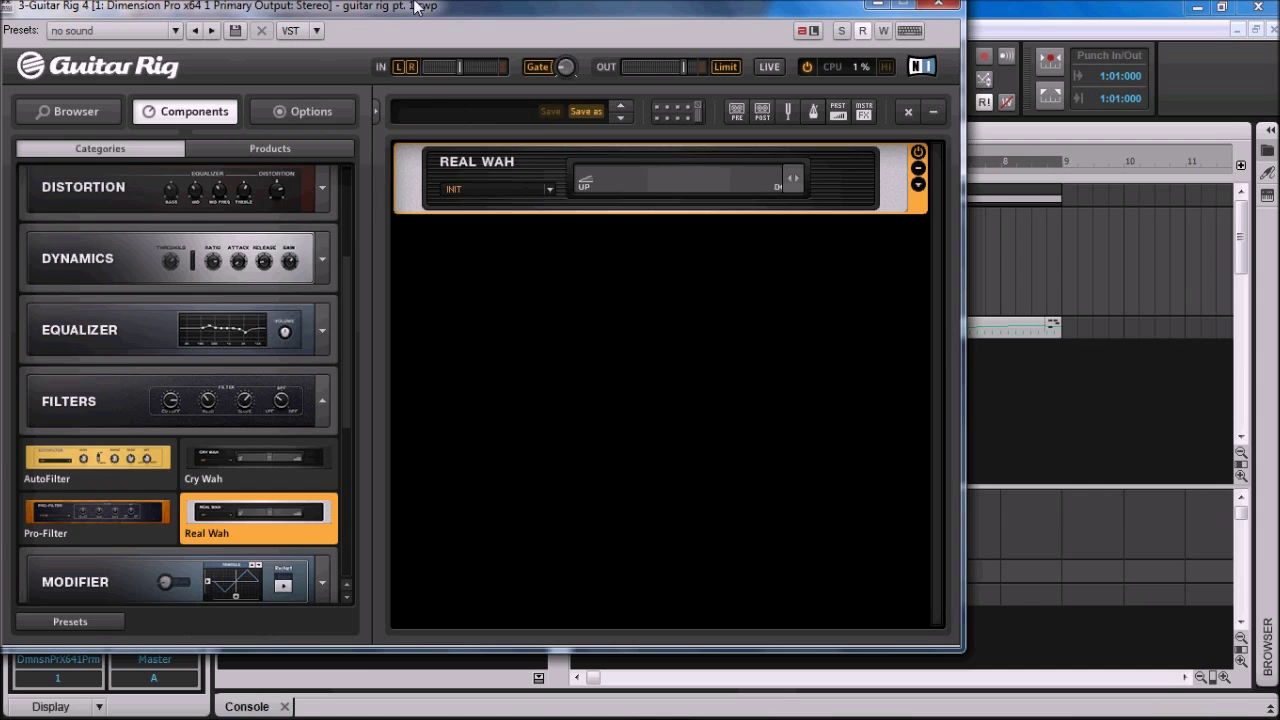
click(315, 109)
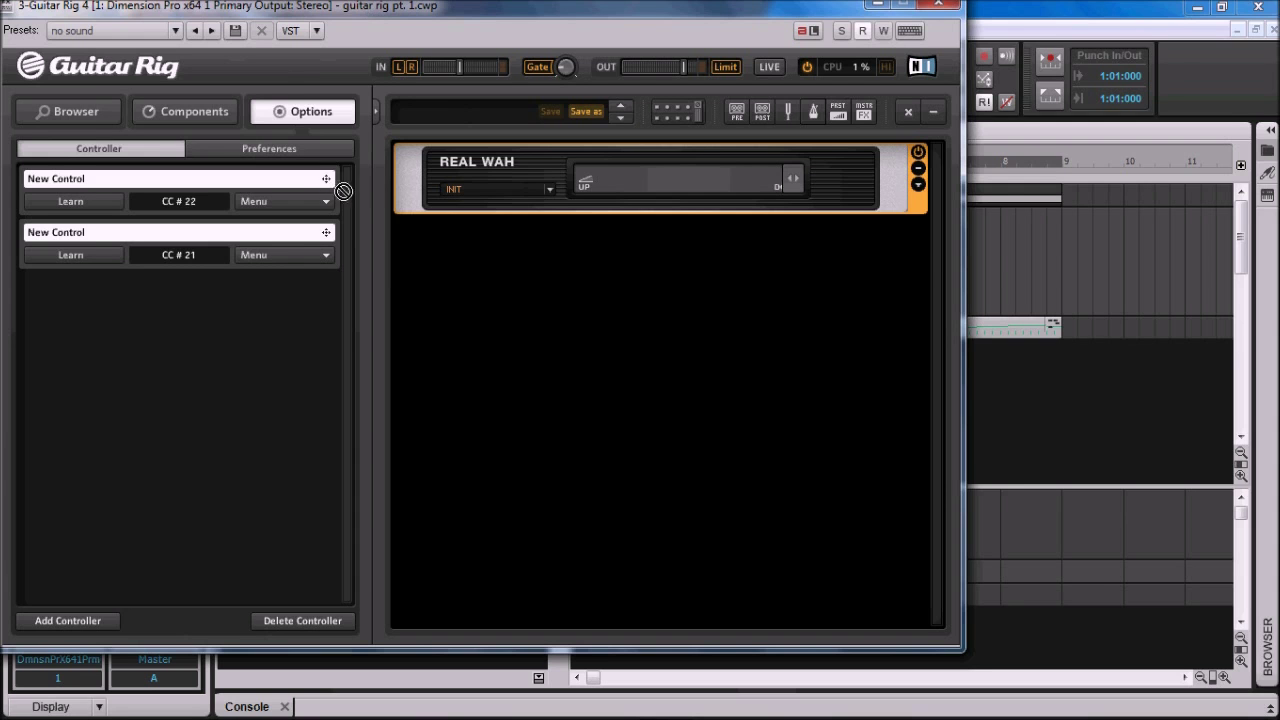
Step: Drop the first New Control (CC #22) on the Real Wah pedal and toggle Learn on and off
drag(327, 182, 550, 185)
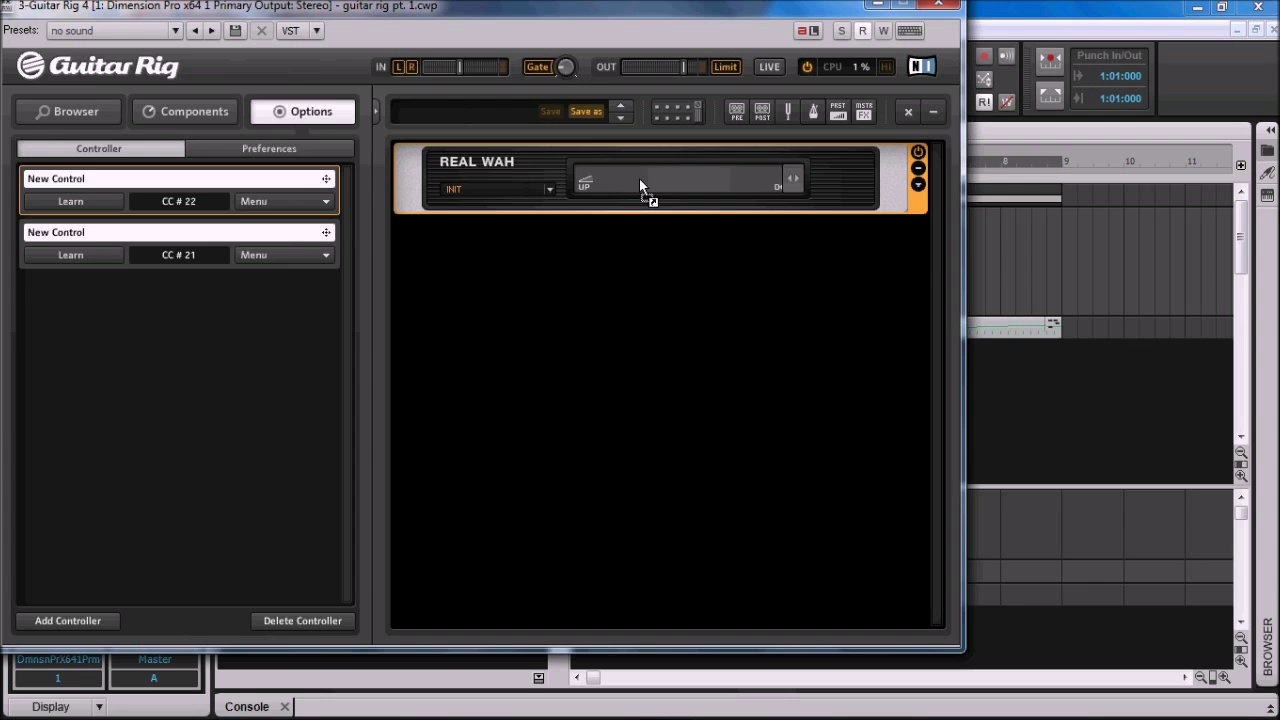
drag(640, 184, 640, 184)
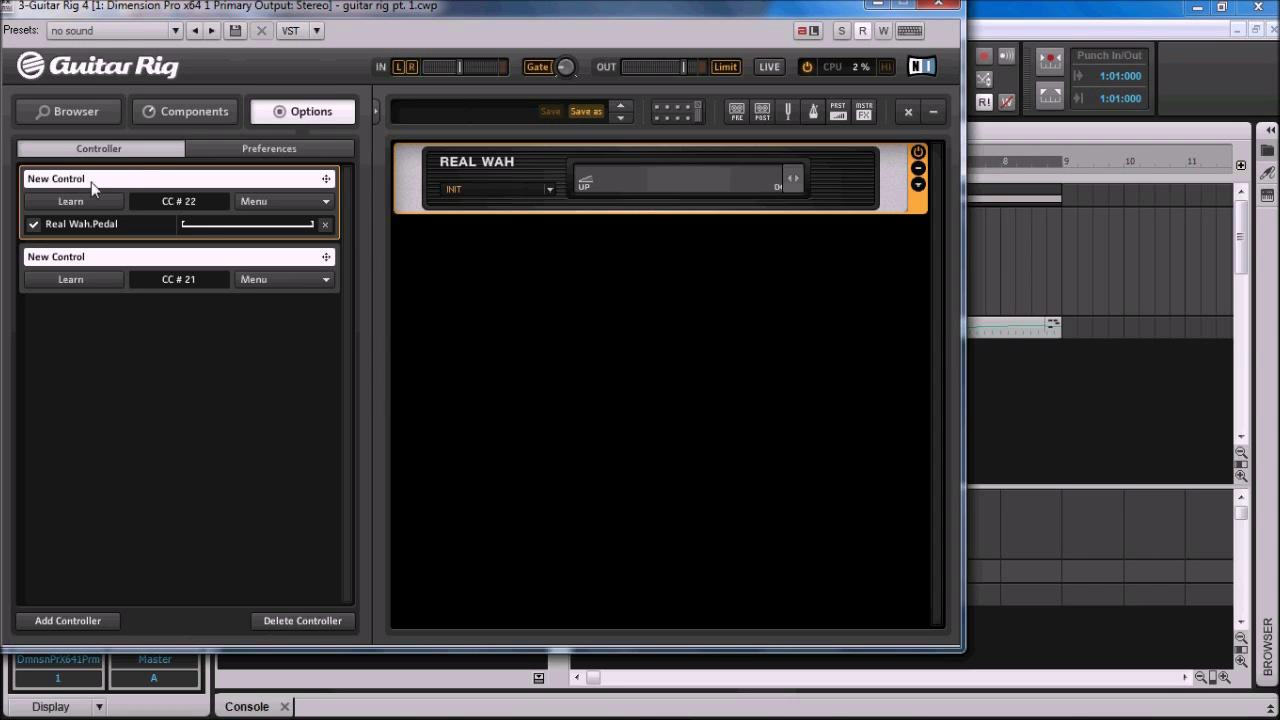
click(69, 201)
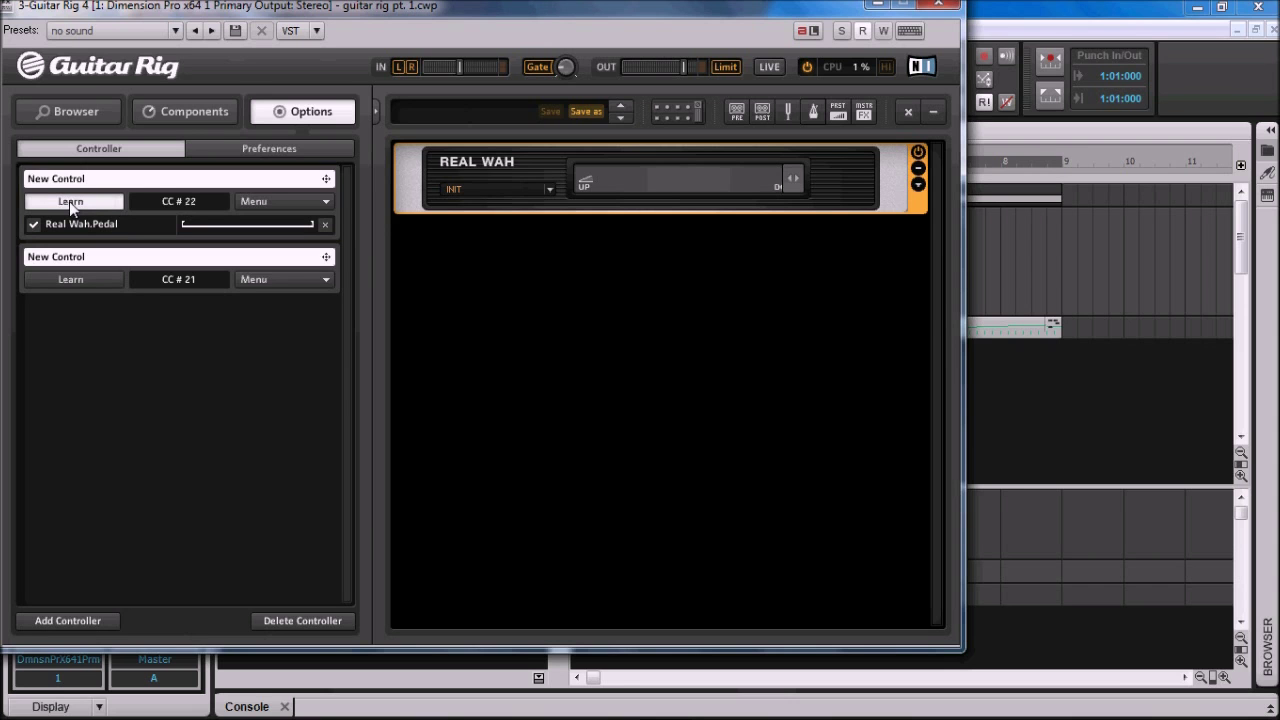
click(69, 201)
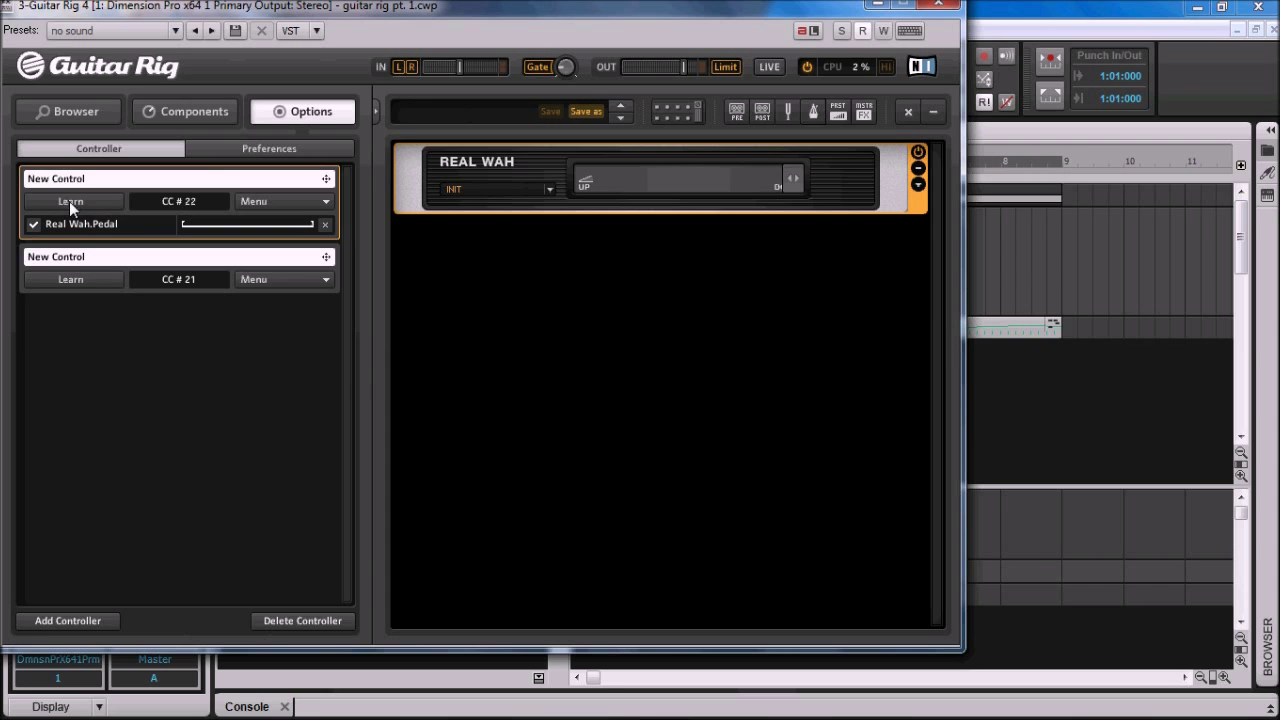
Step: Minimize Guitar Rig 4 and check the Dimension Pro MIDI track's input and output
click(877, 8)
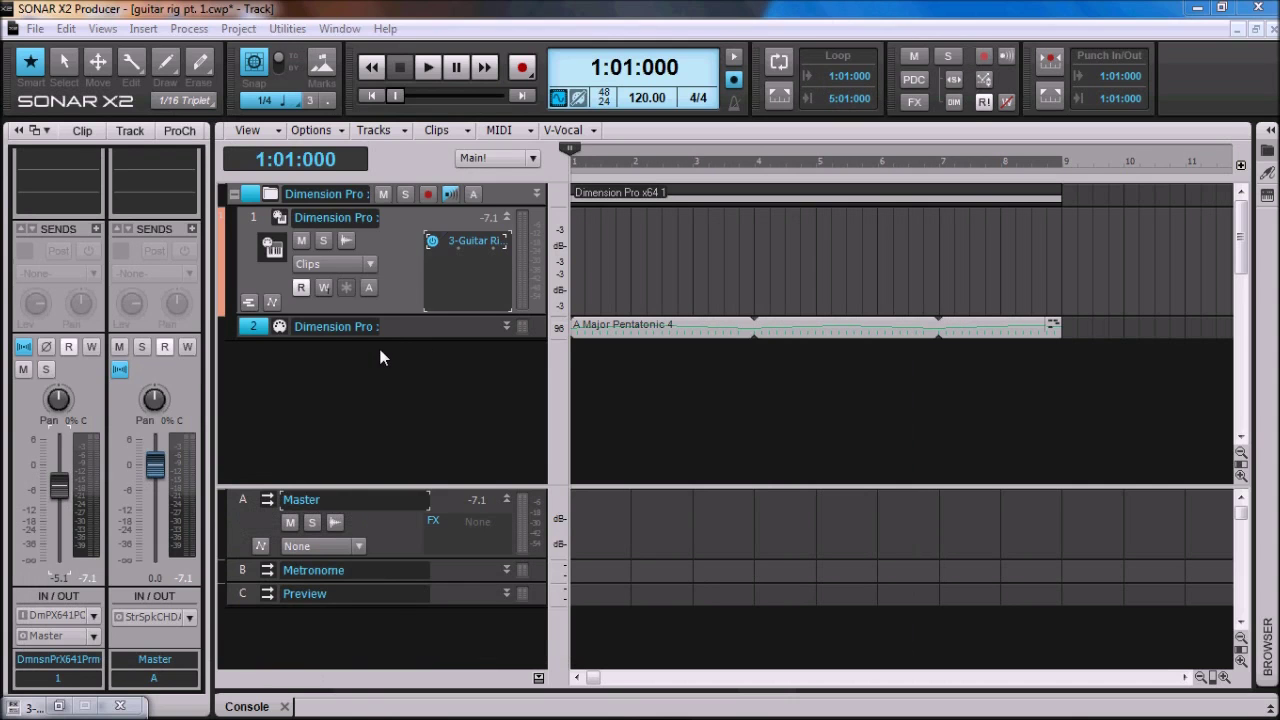
click(262, 330)
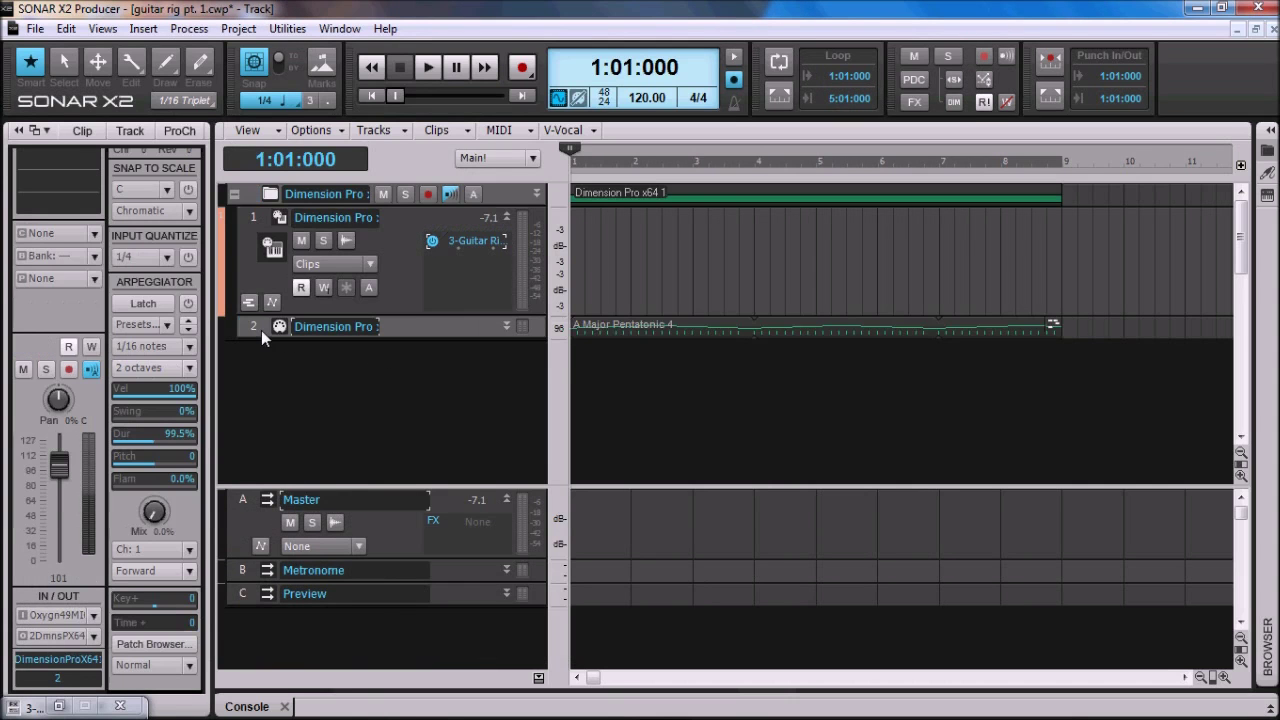
click(261, 328)
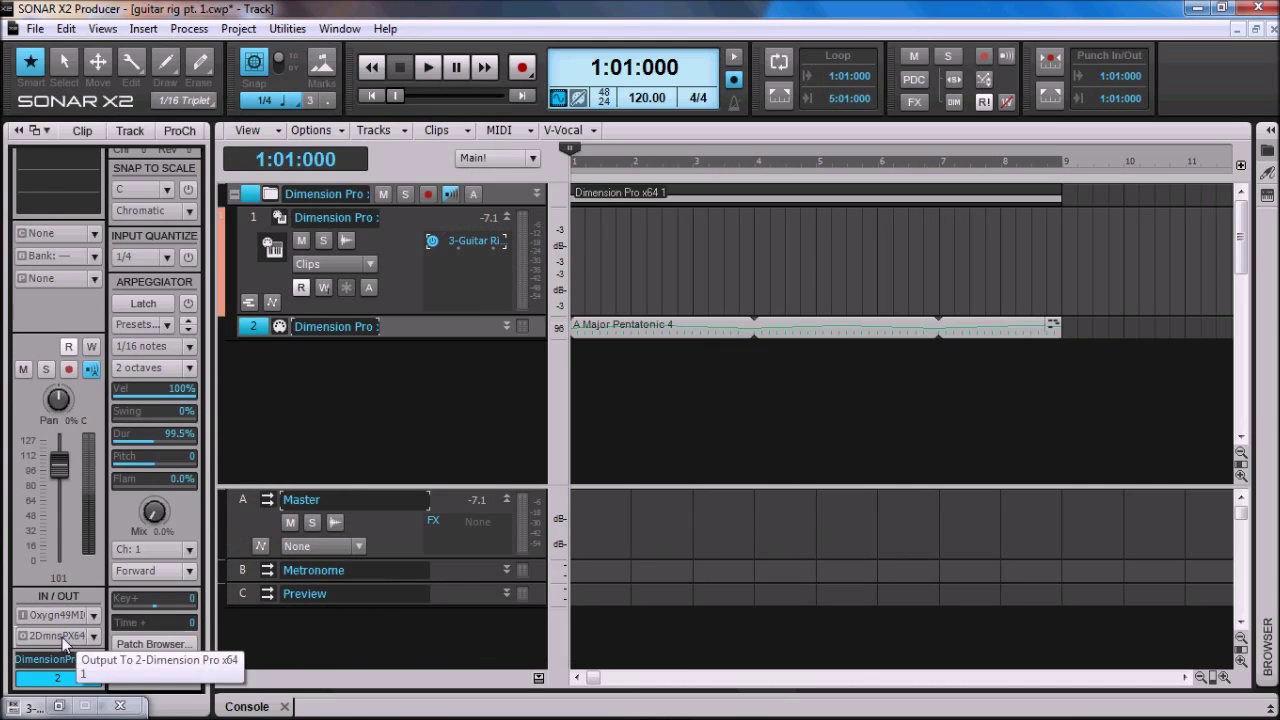
Step: Insert a MIDI track with input Oxygen 49 MIDI In > MIDI Omni and output 3-Guitar Rig 4 1
right_click(296, 363)
click(375, 423)
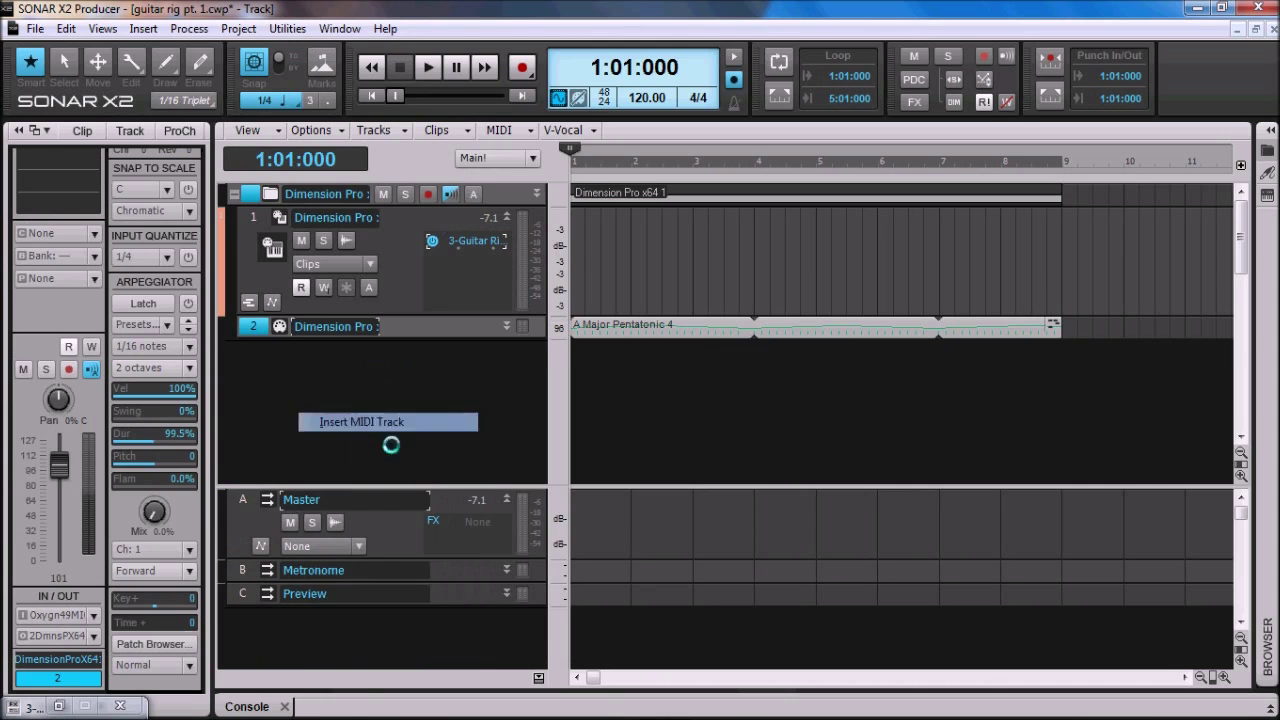
click(98, 618)
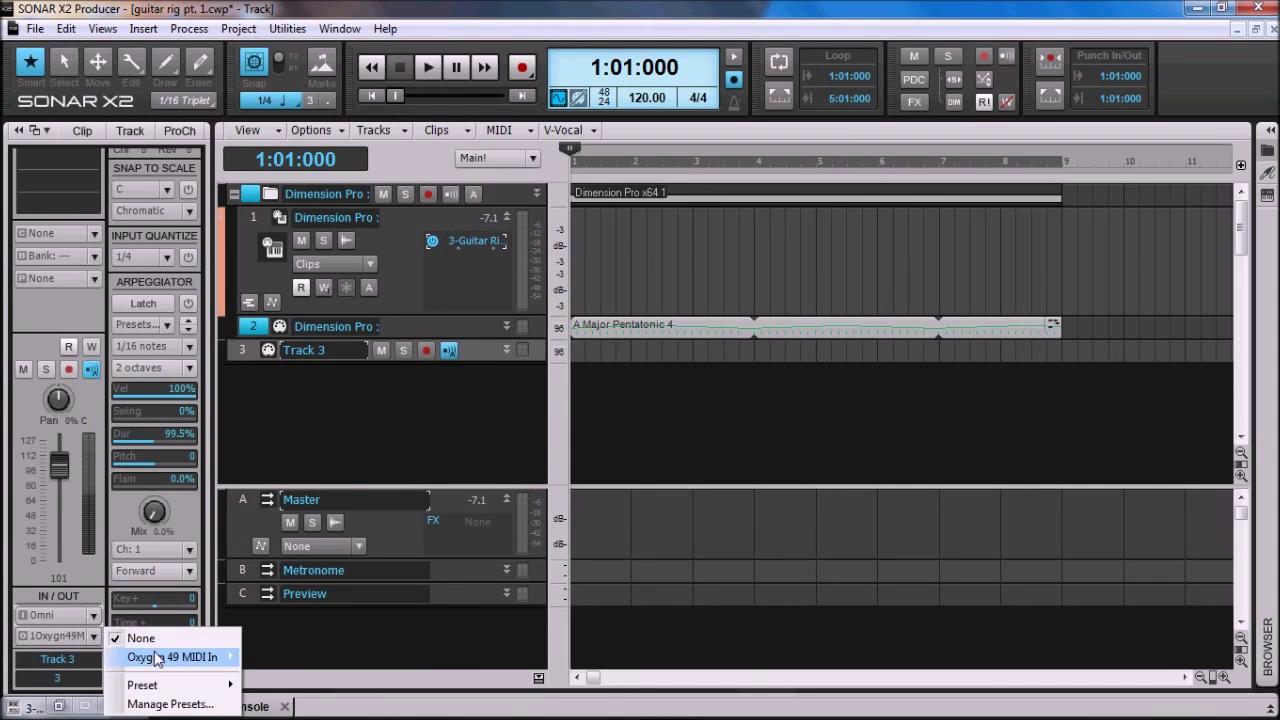
mouse_move(164, 662)
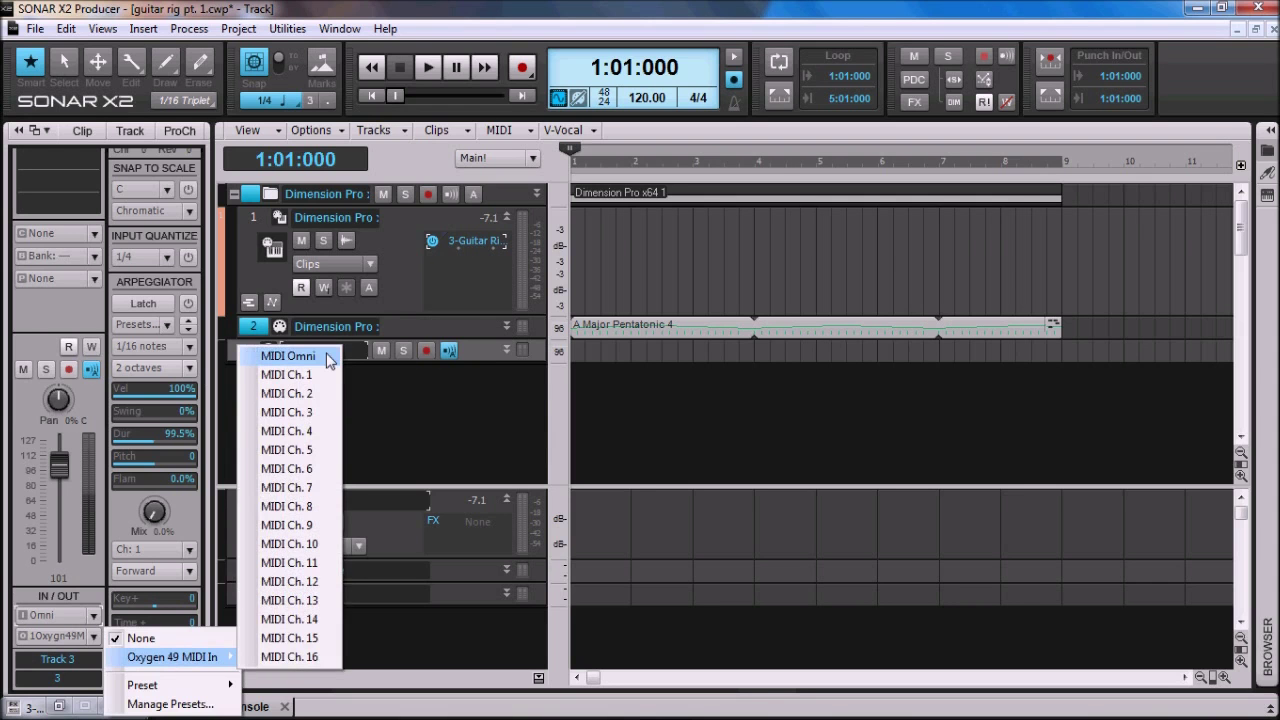
click(290, 356)
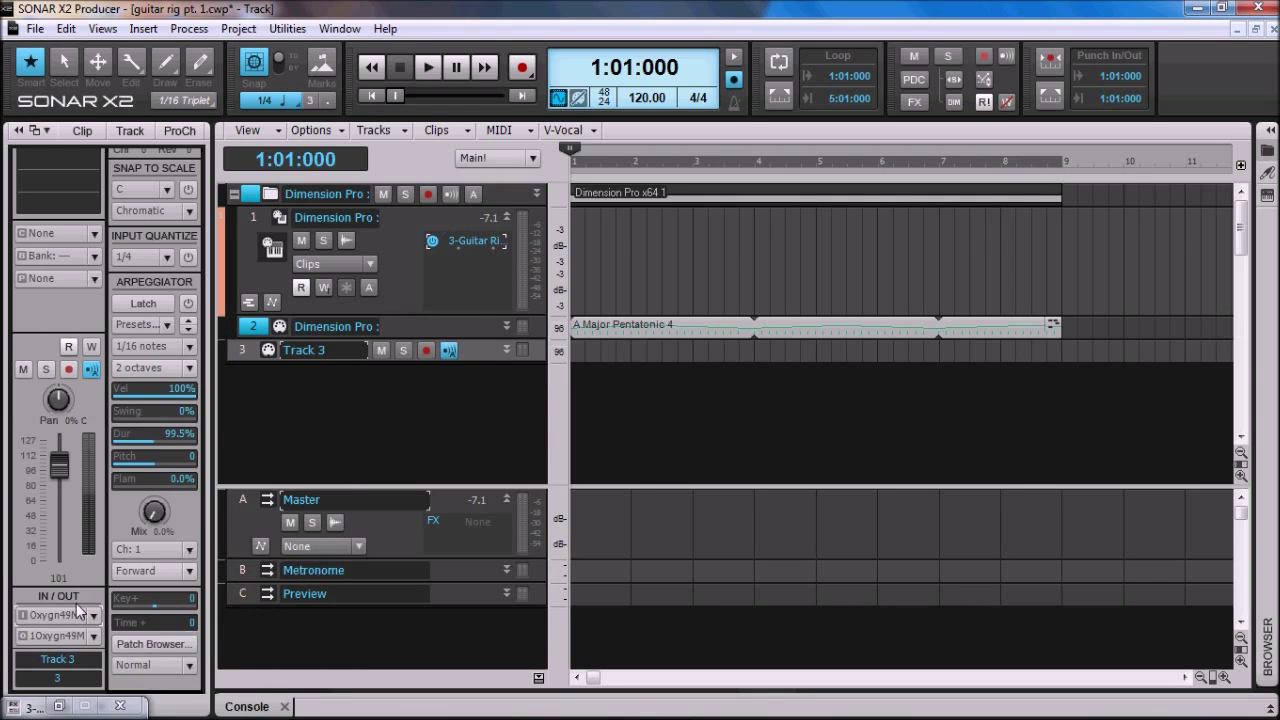
click(65, 635)
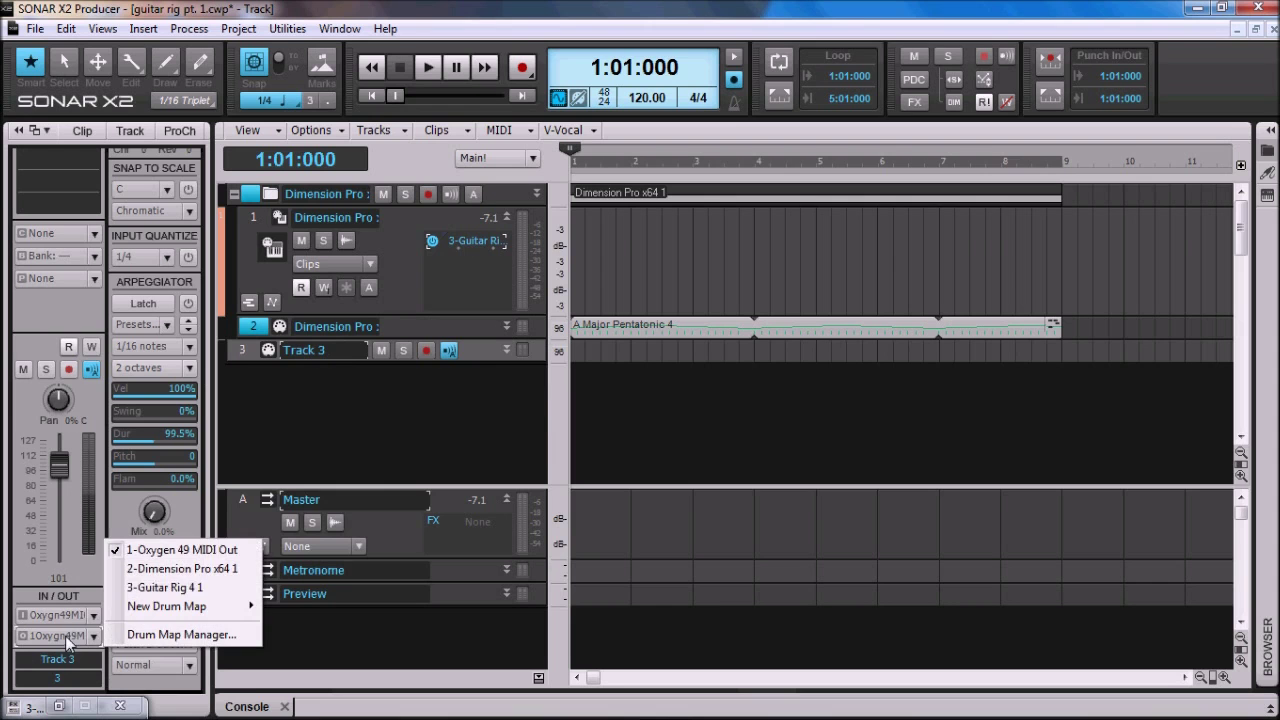
click(155, 590)
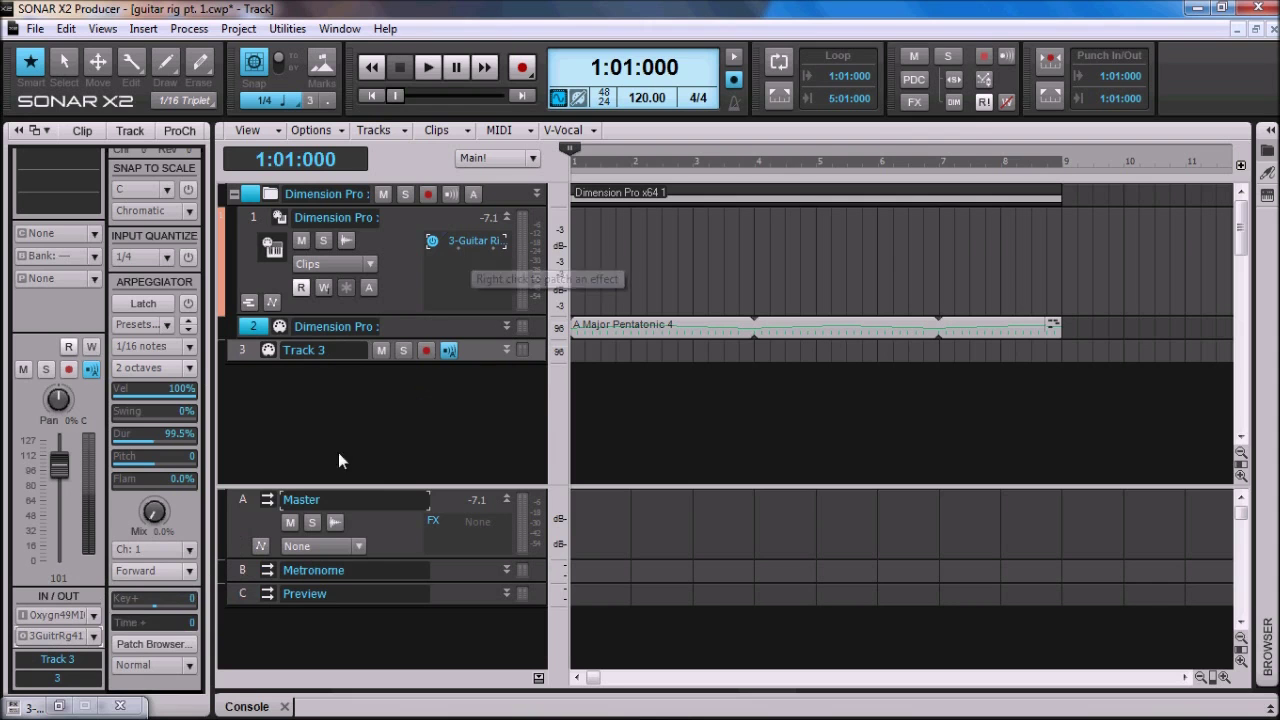
Step: Restore Guitar Rig 4, relearn the wah controller to CC #1 via the mod wheel, then close it
click(70, 705)
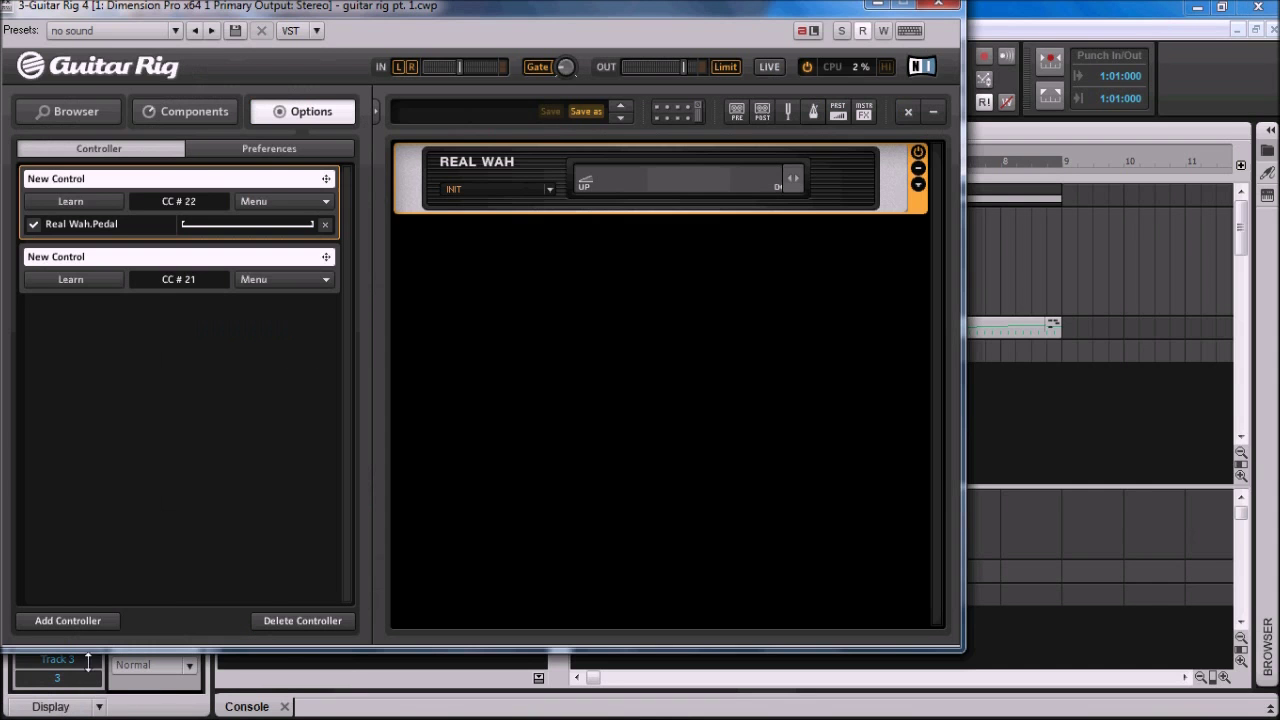
click(78, 202)
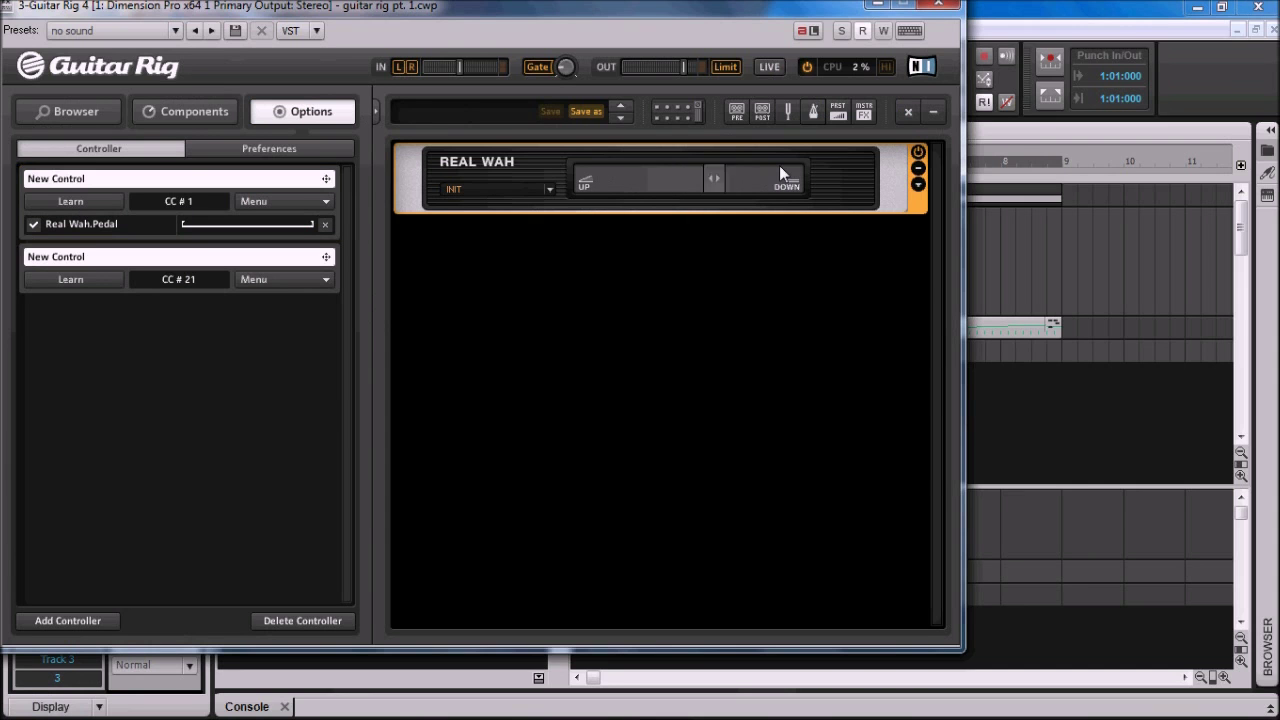
click(930, 4)
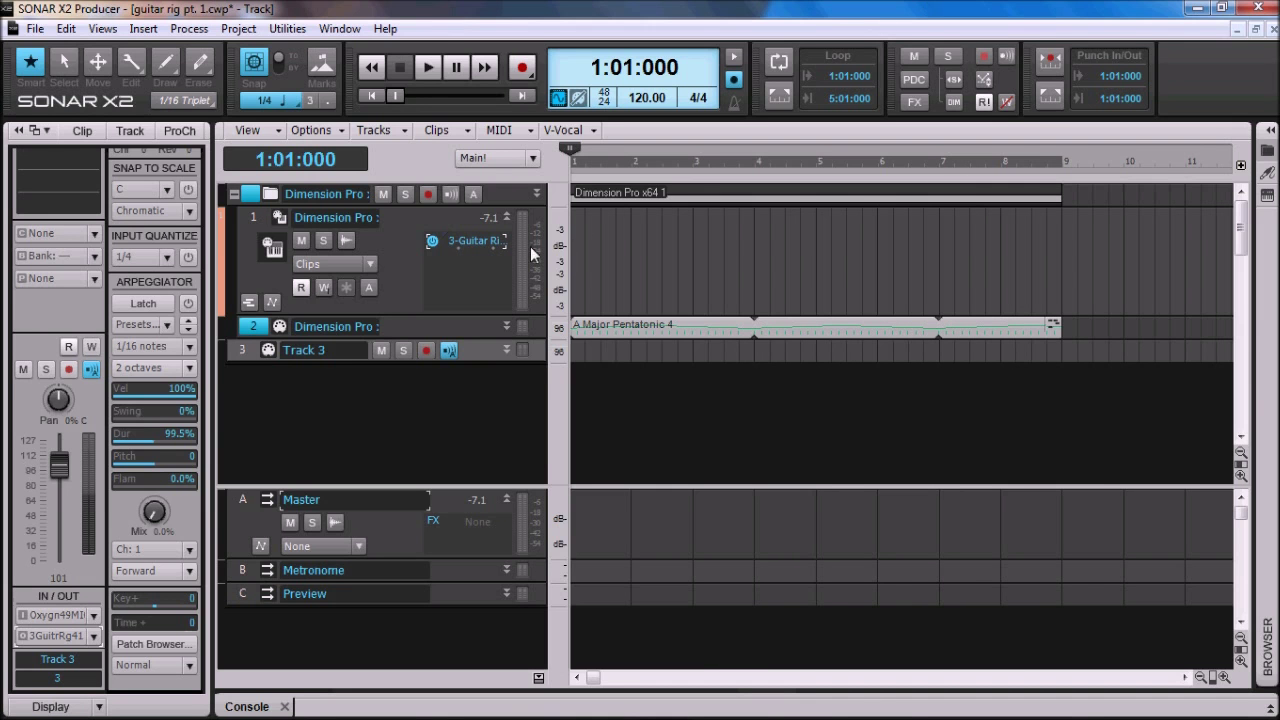
click(437, 238)
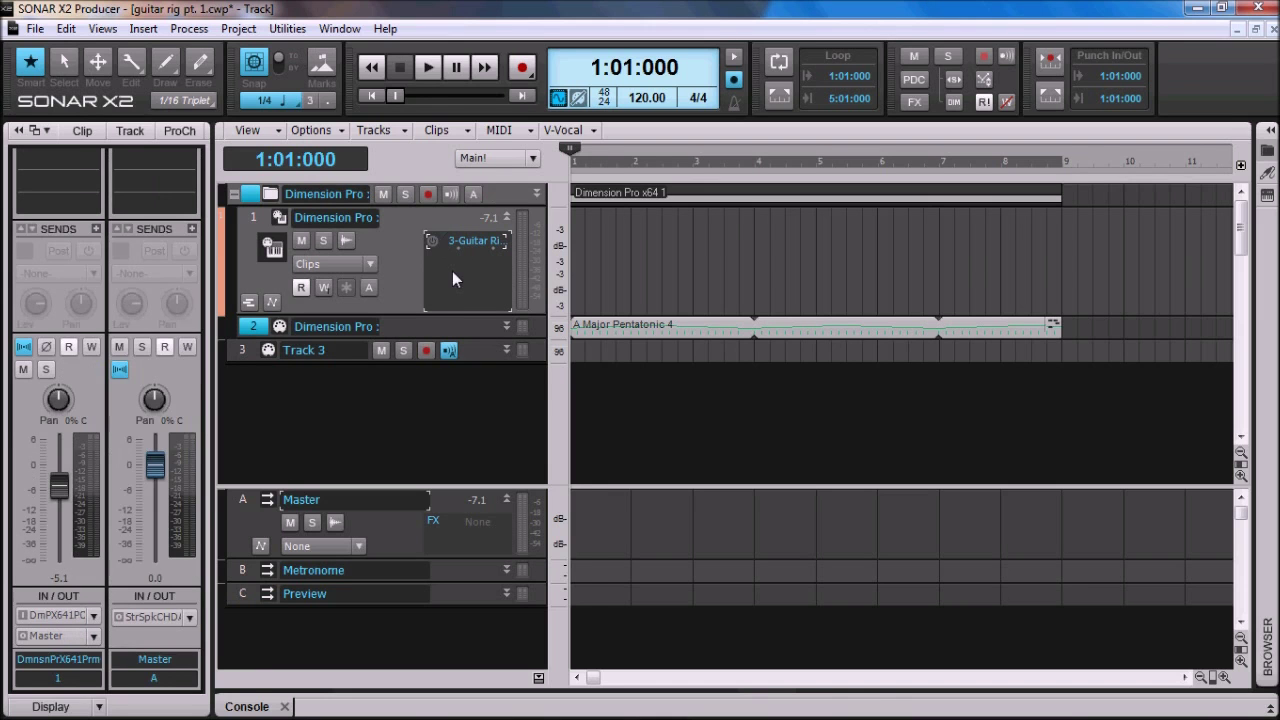
key(space)
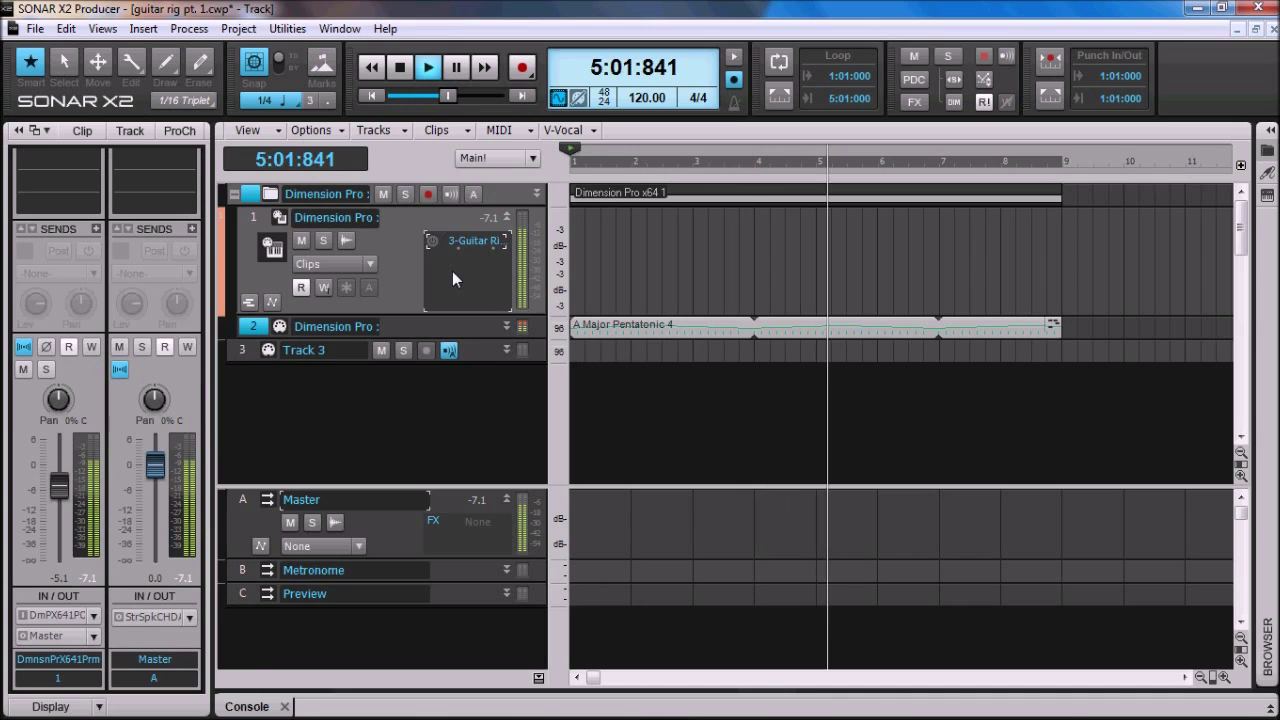
key(space)
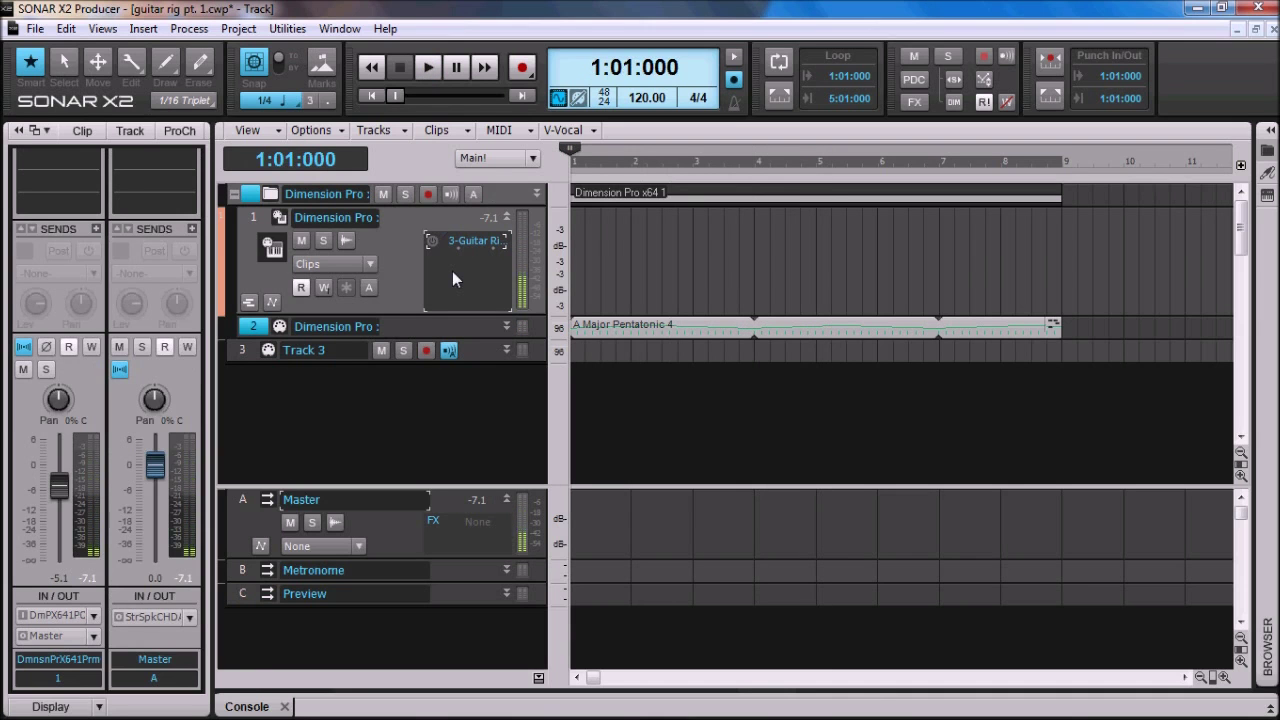
key(XF86AudioRaiseVolume)
drag(476, 377, 464, 453)
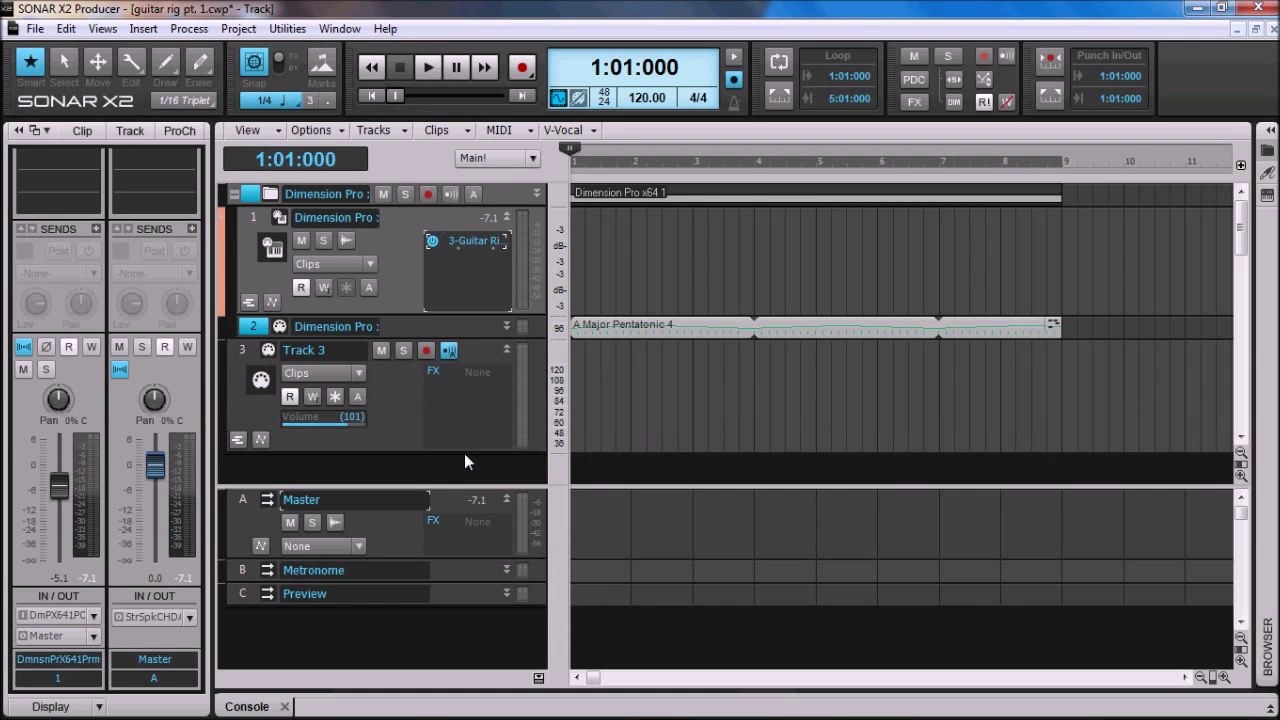
Step: Turn on Track 3's automation write, rename it 'gr4 midi signals', and test playback to bar 6
click(314, 397)
double_click(305, 350)
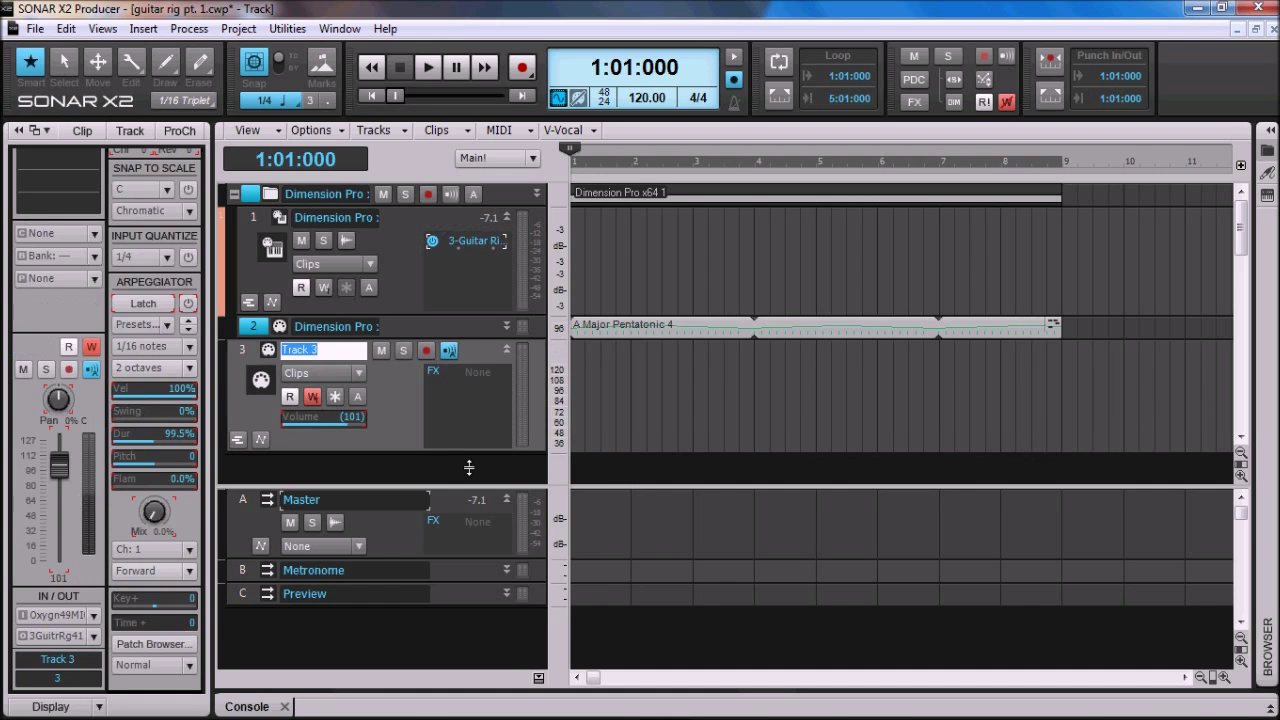
text(gr4 midi signals)
key(Return)
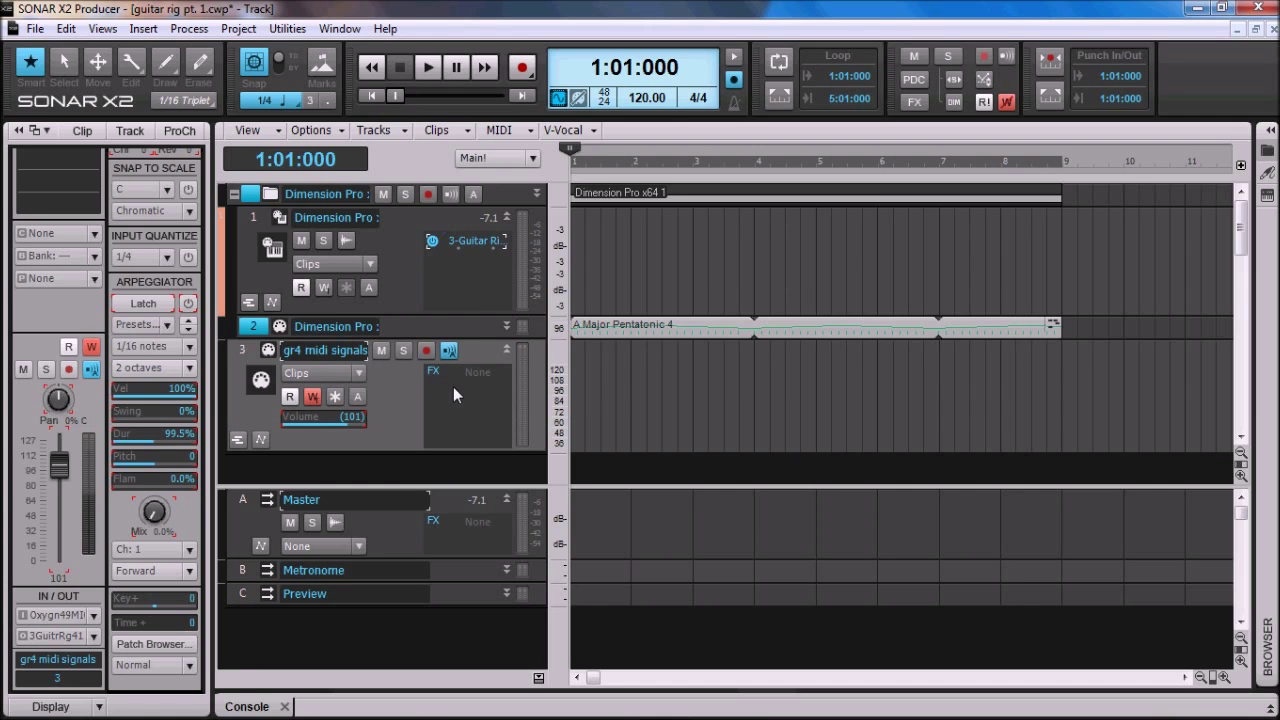
key(space)
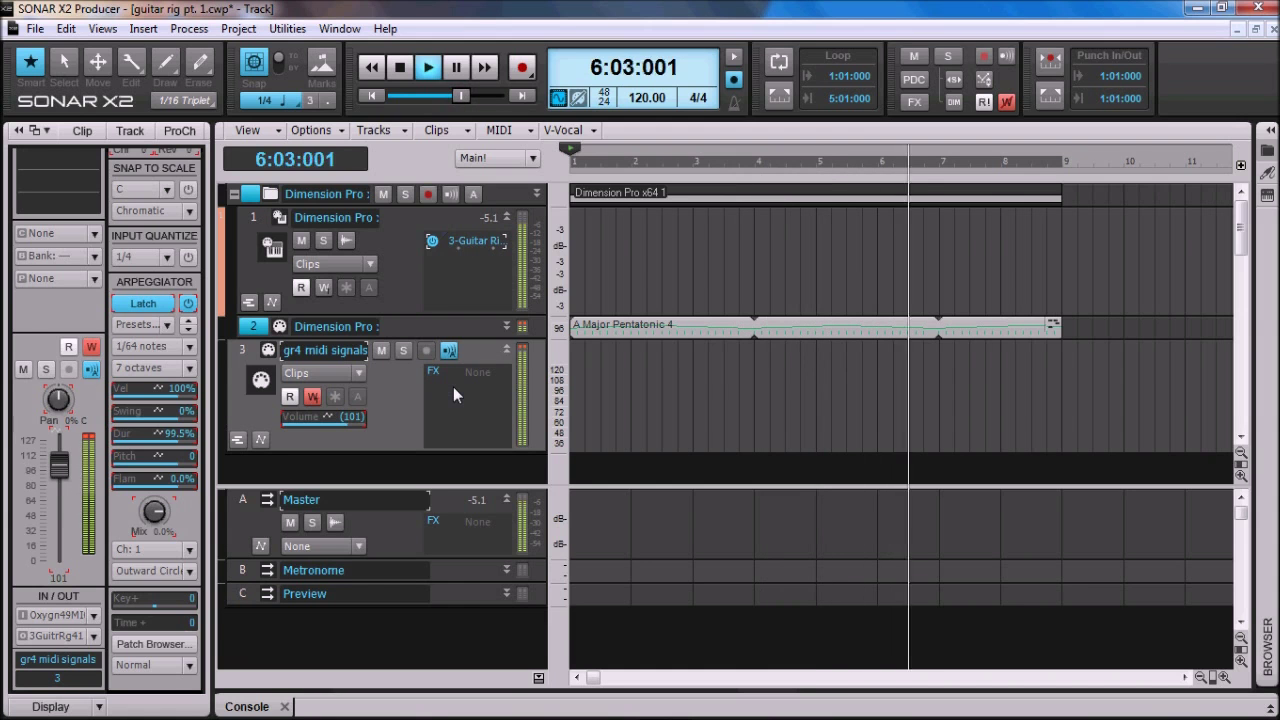
key(space)
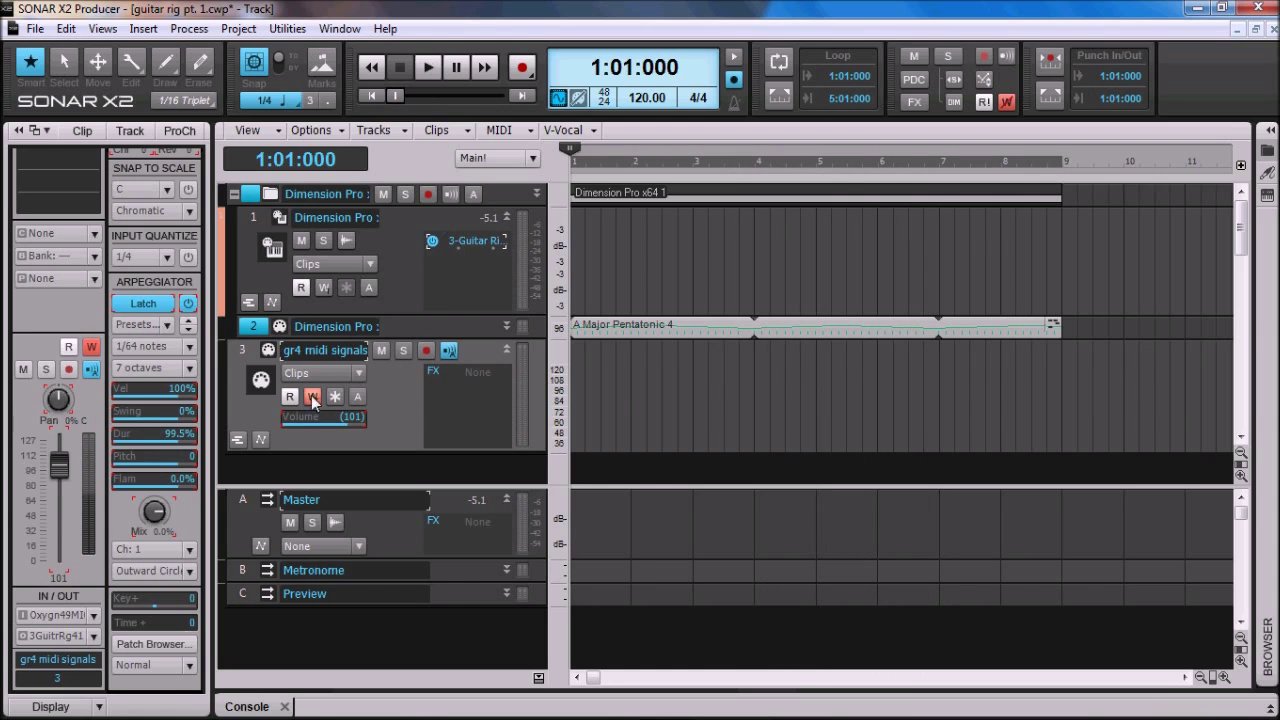
Step: Arm gr4 midi signals, enlarge the Dimension Pro MIDI track, and start recording the mod-wheel sweeps
click(426, 352)
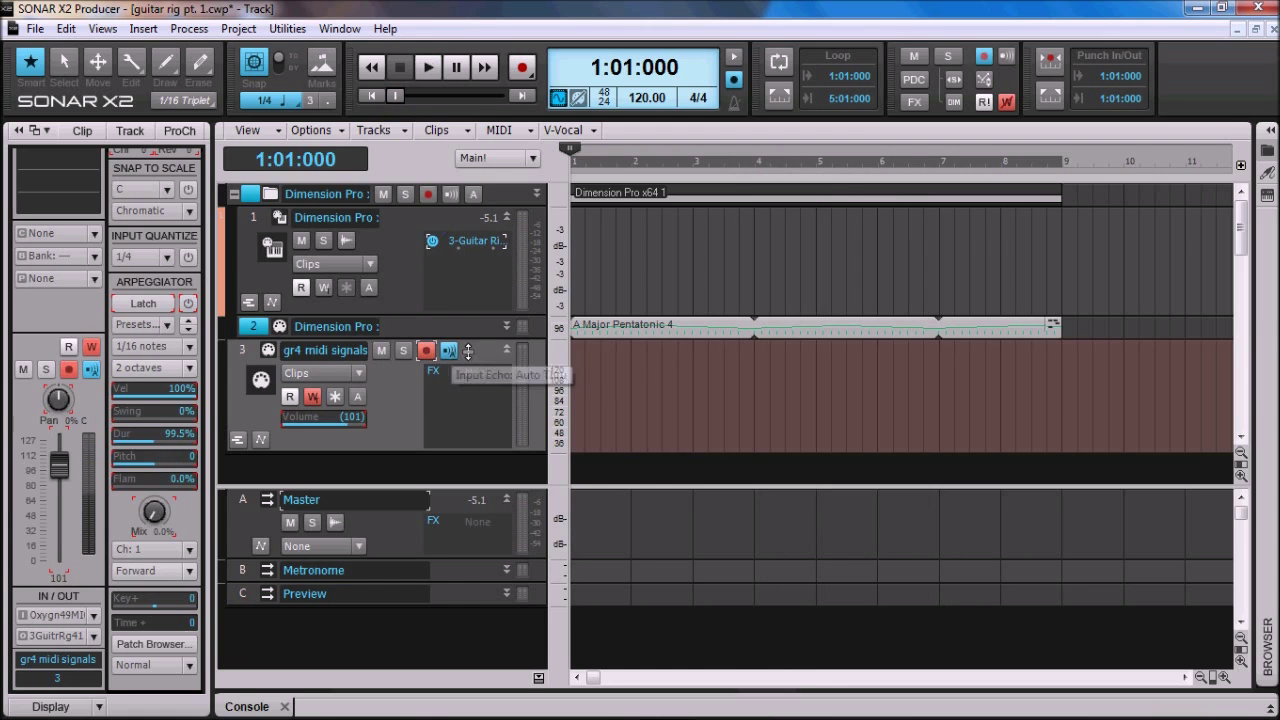
drag(468, 345, 464, 388)
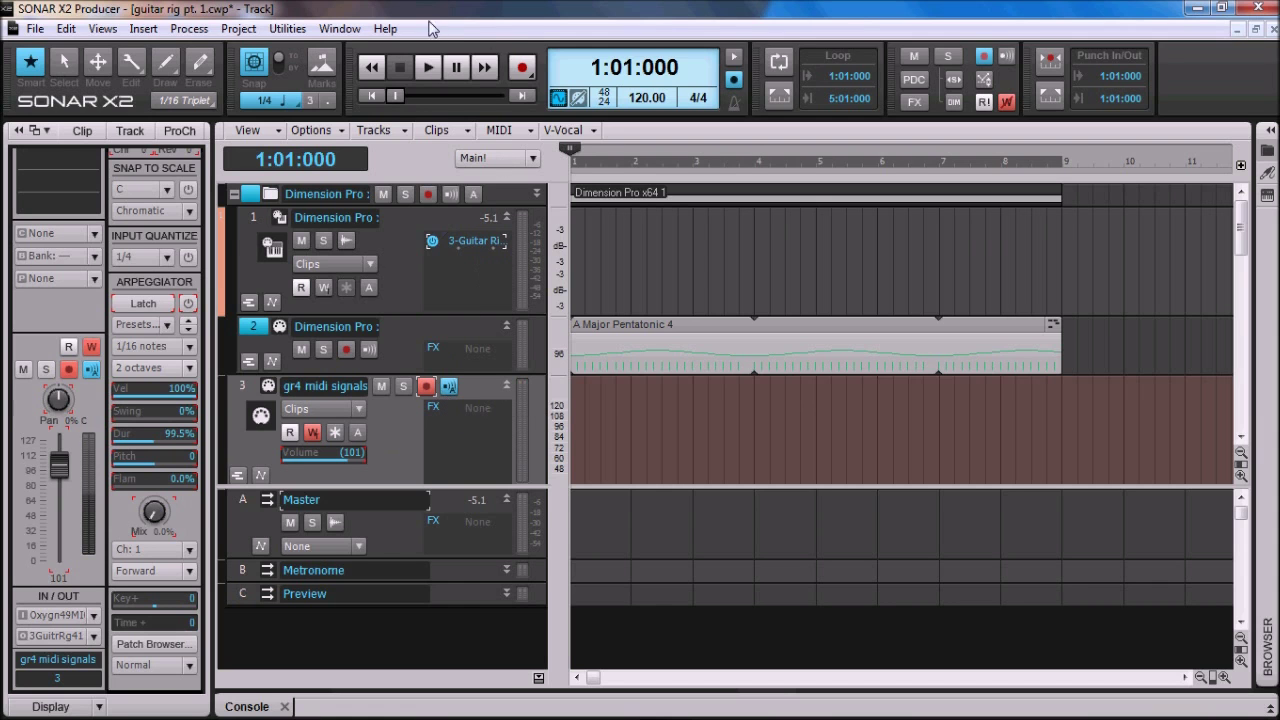
click(522, 68)
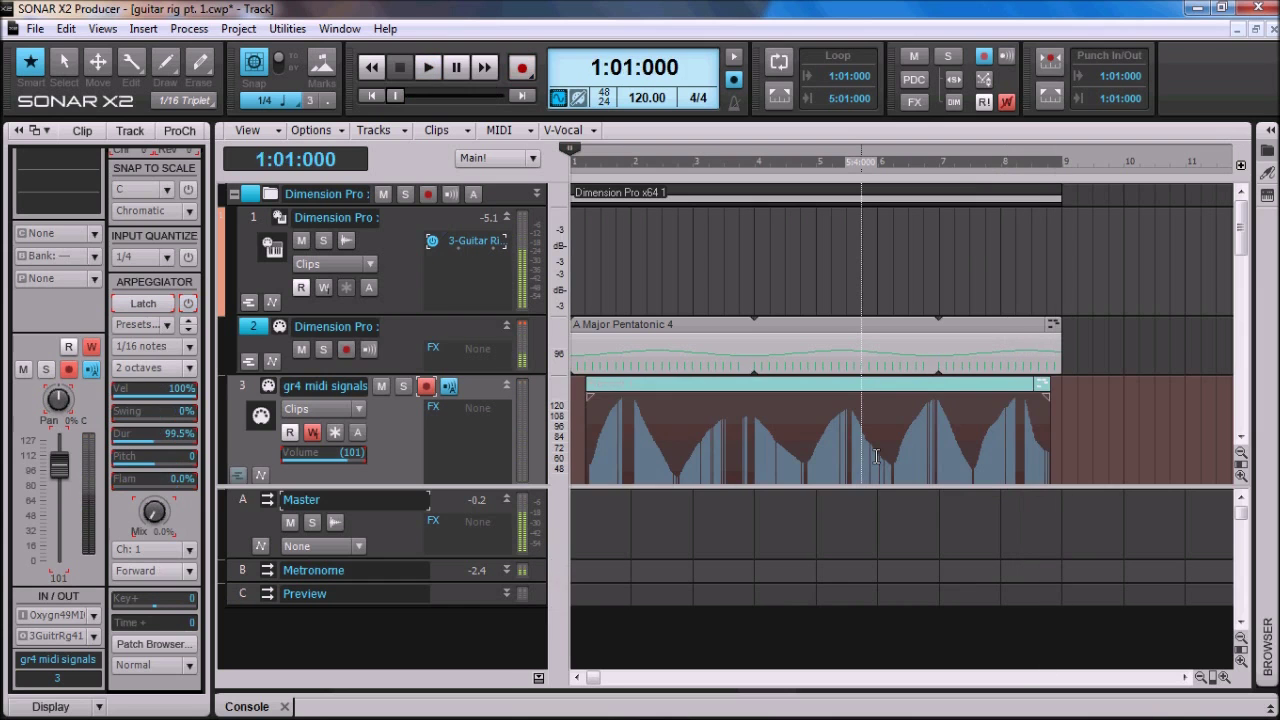
Step: Stop recording to keep the wah CC sweeps clip on gr4 midi signals, then play it back once
key(space)
key(space)
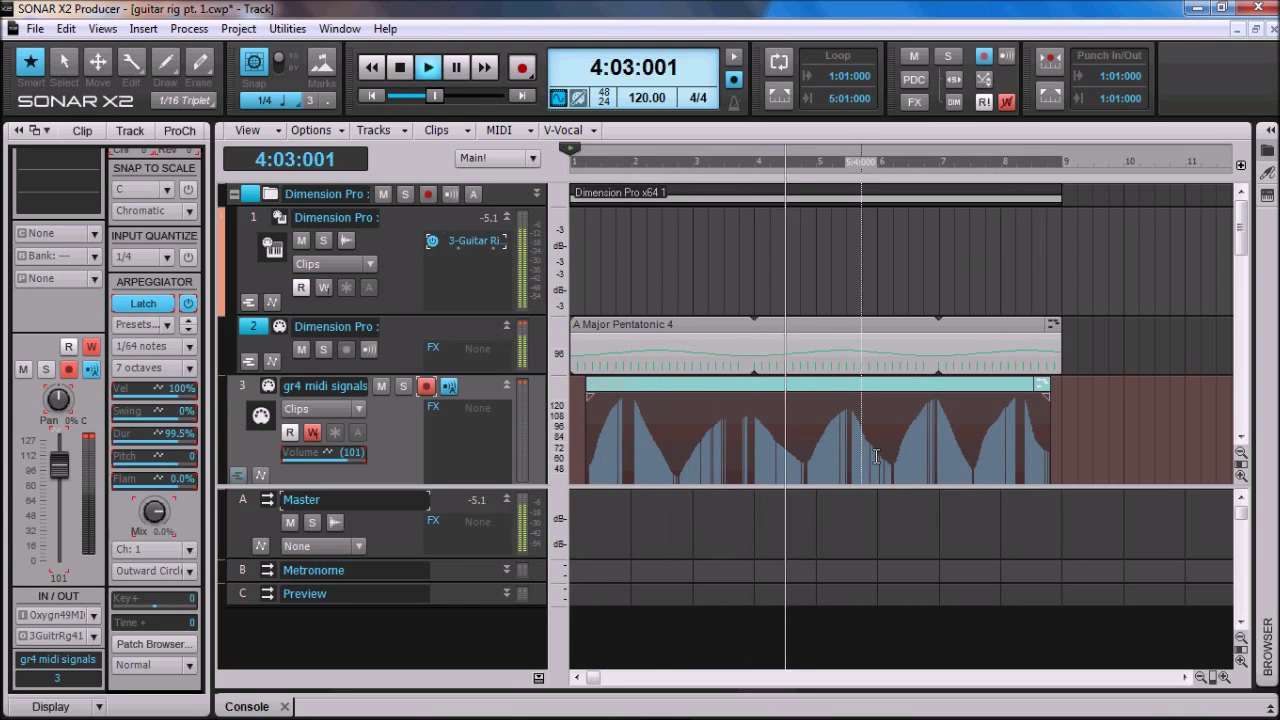
key(space)
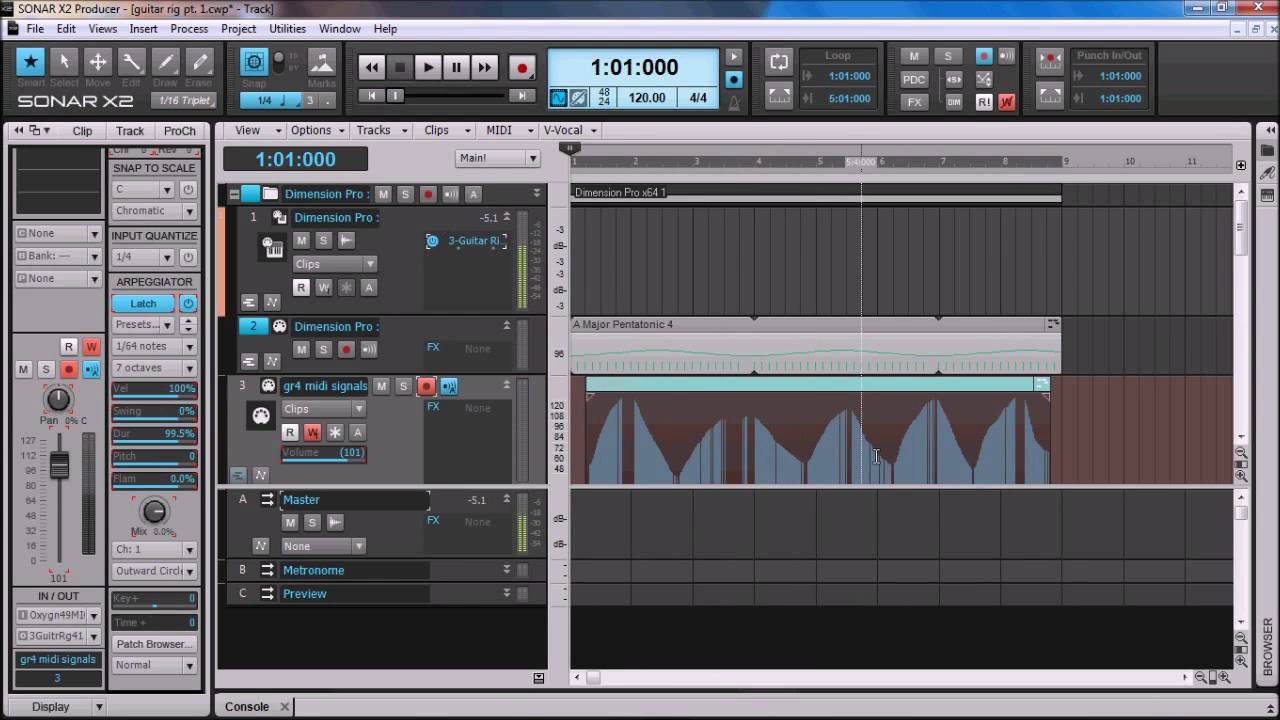